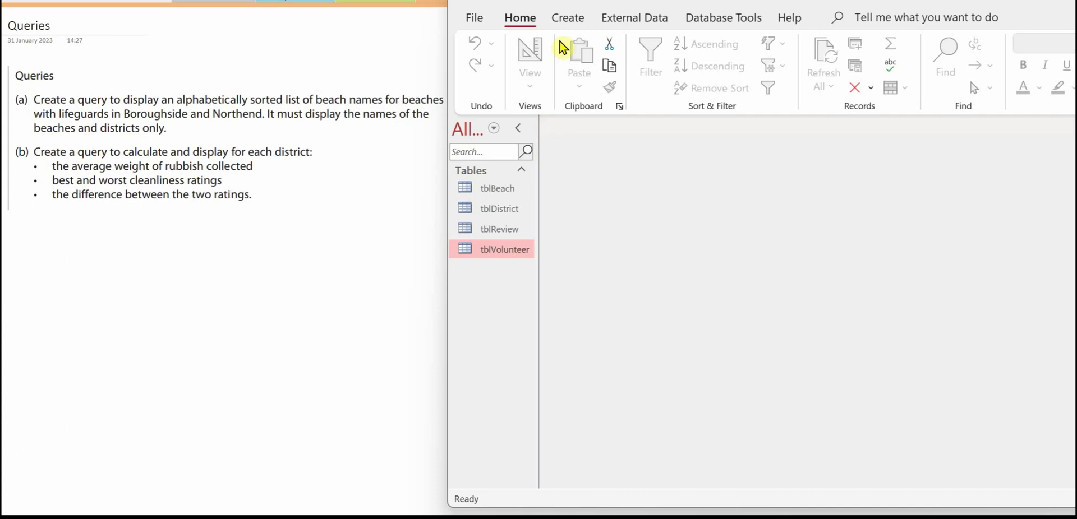
# Open a new query design with tblBeach and tblDistrict, joined on DistrictID.
pyautogui.click(578, 24)
pyautogui.click(578, 22)
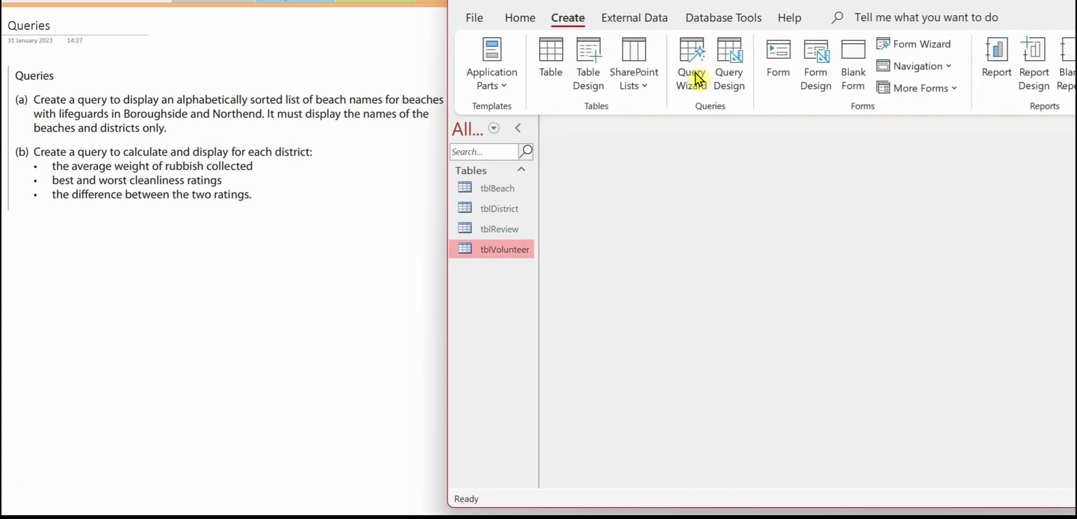
pyautogui.click(728, 67)
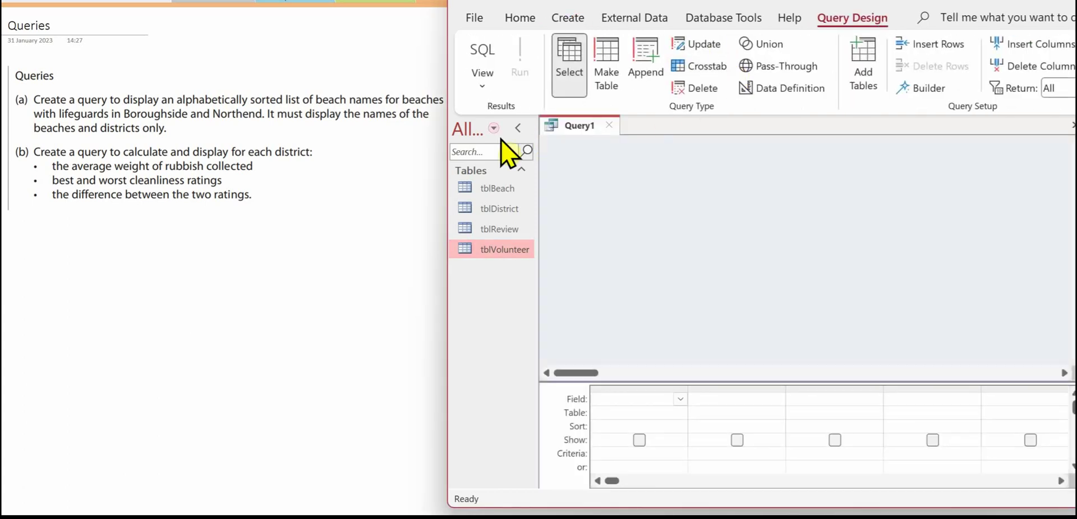
pyautogui.click(518, 129)
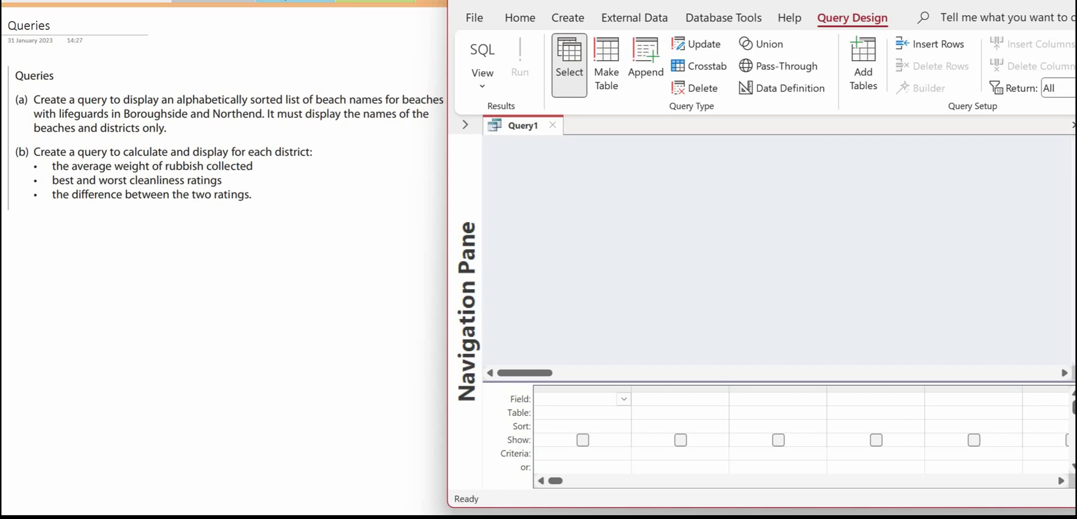
pyautogui.doubleClick(1075, 236)
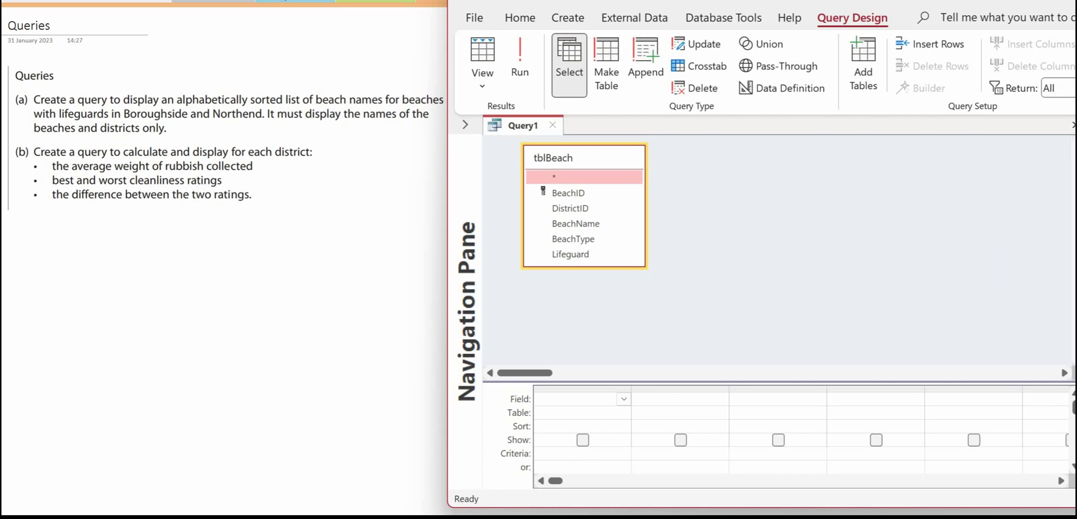
pyautogui.doubleClick(1075, 225)
pyautogui.click(581, 222)
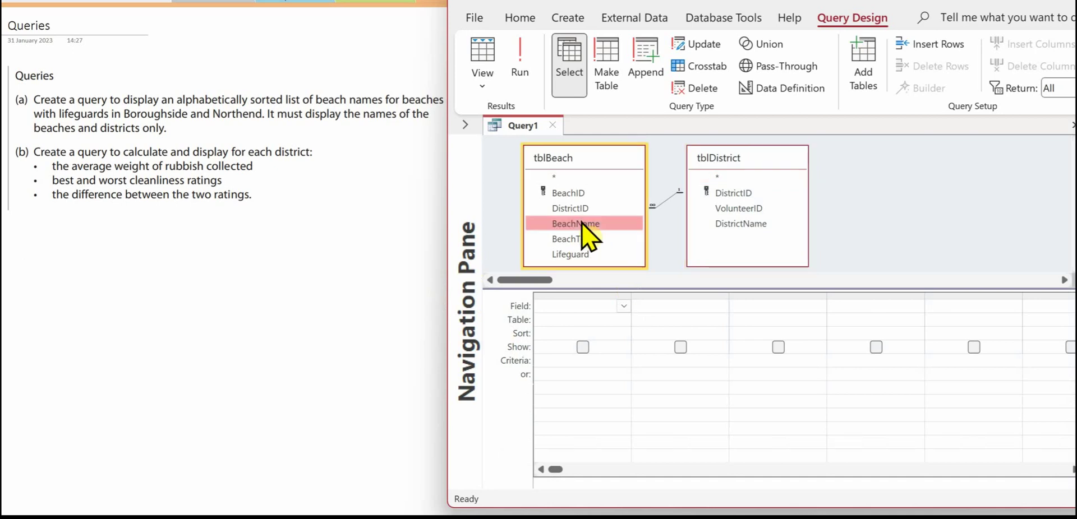
# Add BeachName to the grid, sorted ascending.
pyautogui.doubleClick(581, 223)
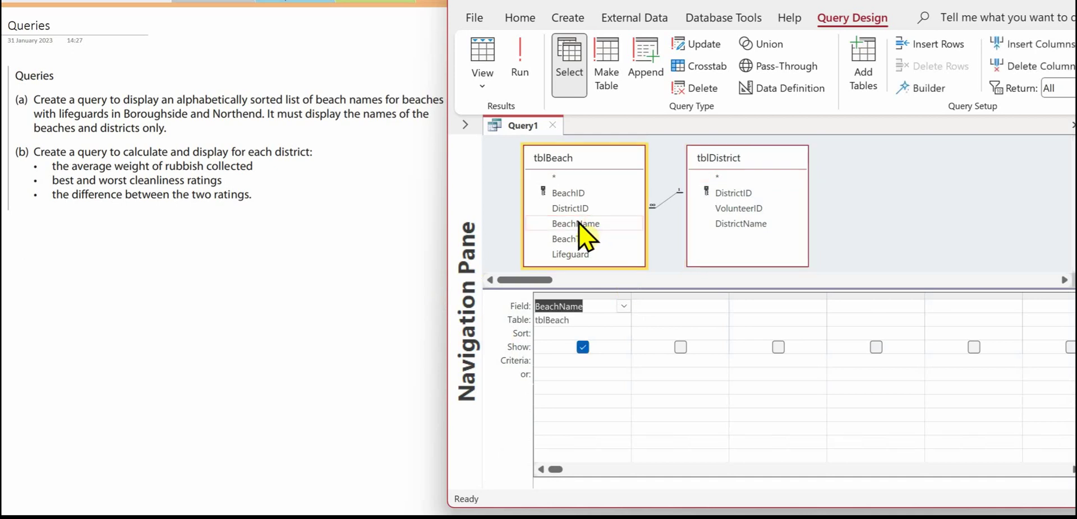
pyautogui.click(556, 335)
pyautogui.click(624, 333)
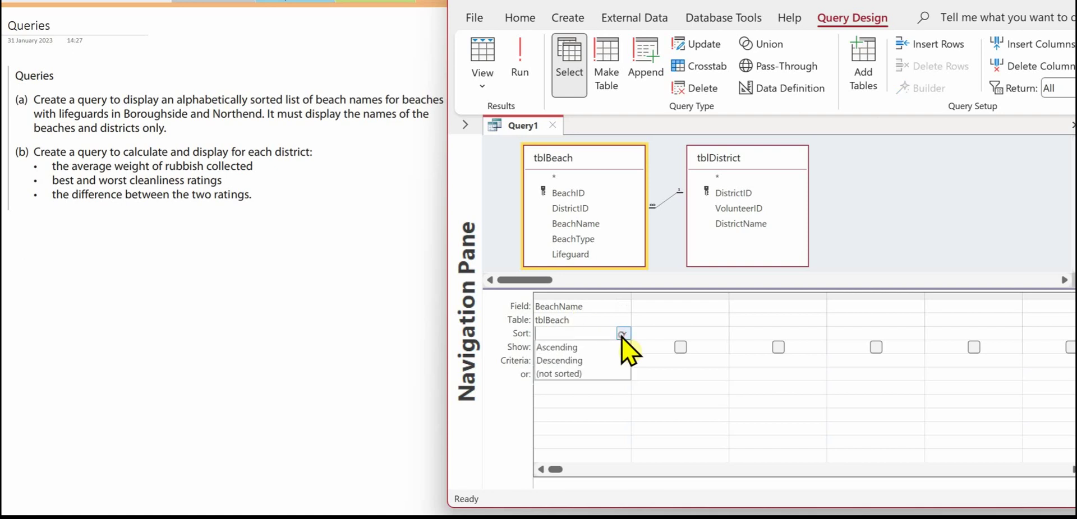
pyautogui.click(573, 349)
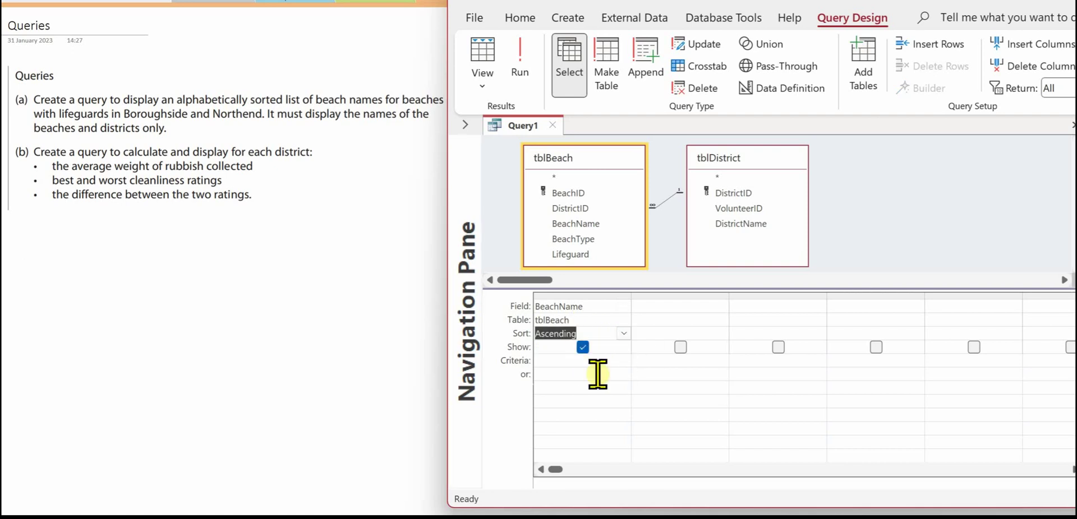
# Add the Lifeguard field with the criterion Yes.
pyautogui.doubleClick(581, 256)
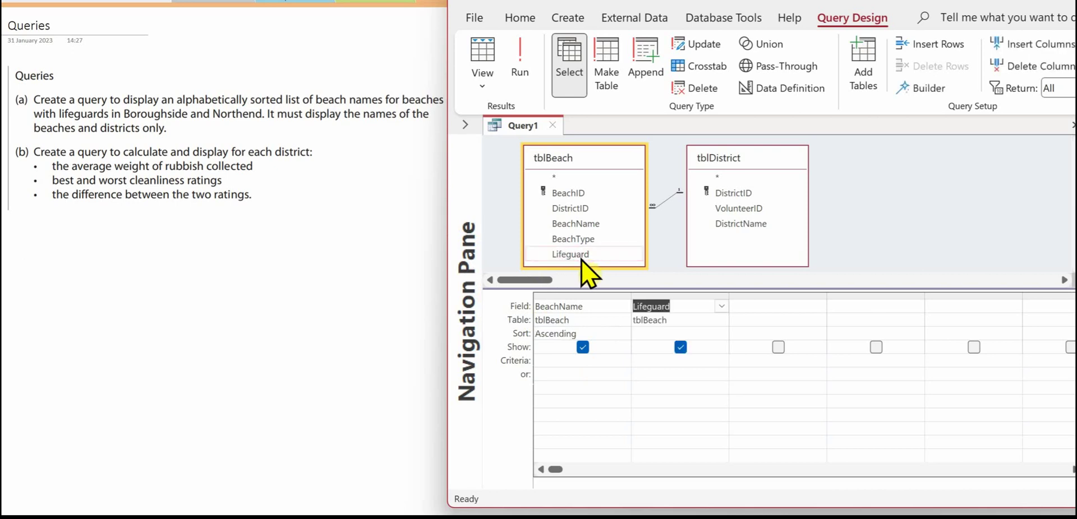
pyautogui.click(643, 363)
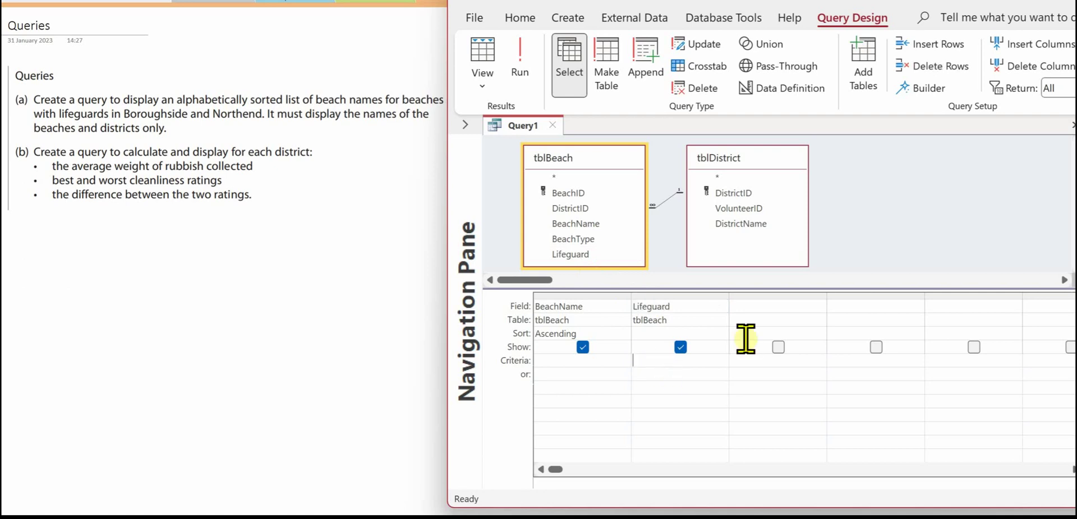
pyautogui.write('yes')
pyautogui.click(700, 305)
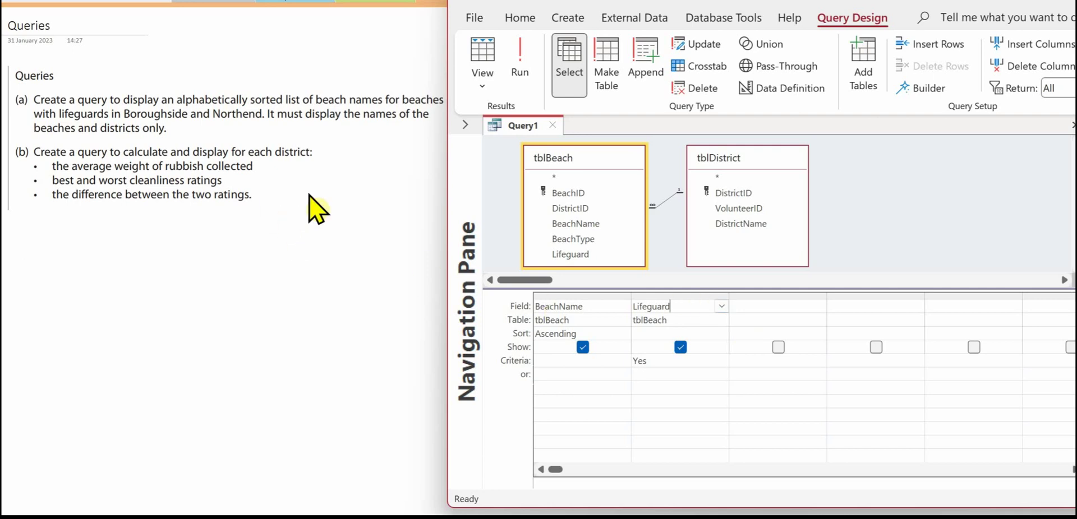
# Add DistrictName with criteria Boroughside or Northend, and untick Lifeguard's Show box.
pyautogui.doubleClick(742, 225)
pyautogui.click(741, 361)
pyautogui.write('Boroughside')
pyautogui.press('Return')
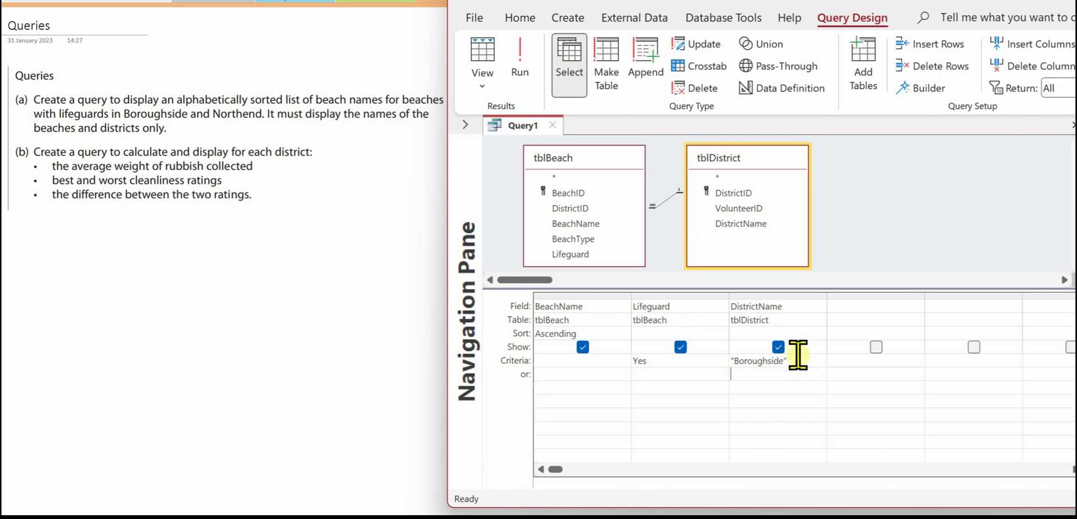
pyautogui.write('Northend')
pyautogui.click(818, 306)
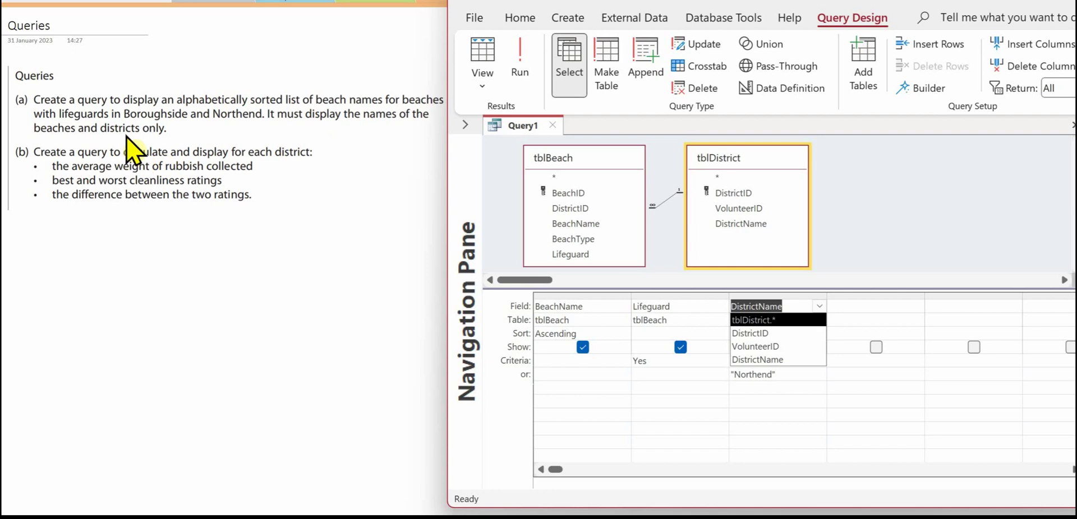
pyautogui.click(680, 347)
pyautogui.click(680, 347)
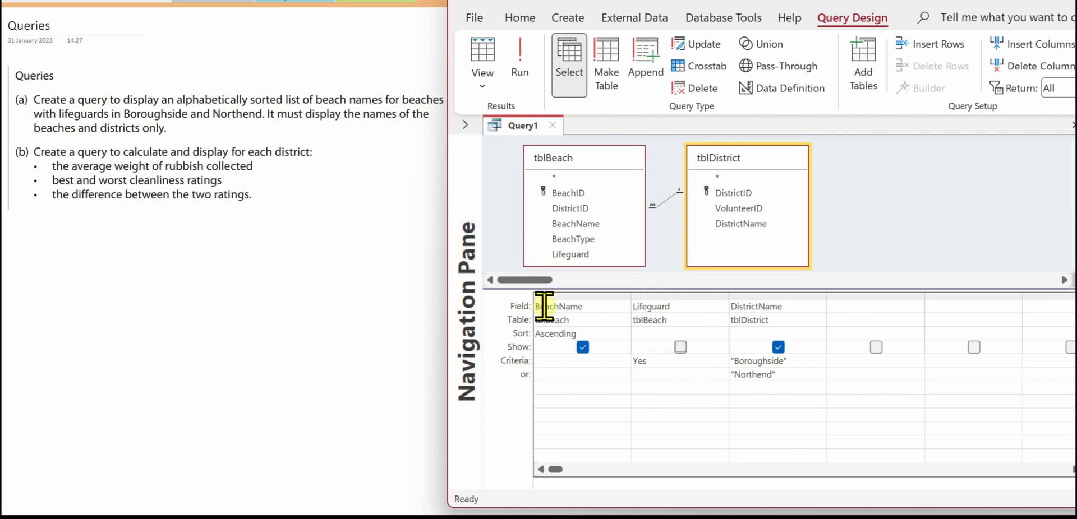
# Preview the lifeguarded beach results, then save the query as qryBeaches and close it.
pyautogui.click(482, 53)
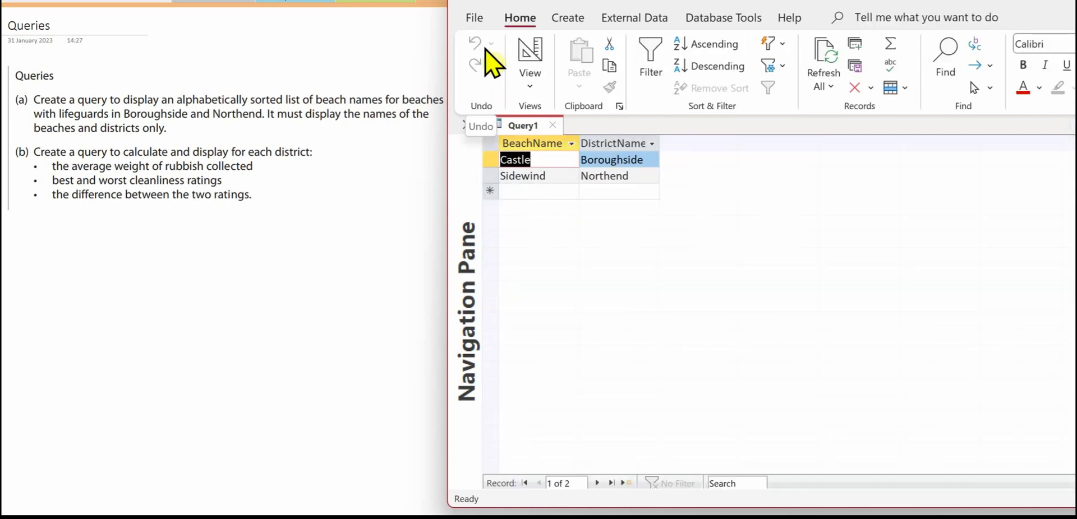
pyautogui.rightClick(530, 128)
pyautogui.click(584, 140)
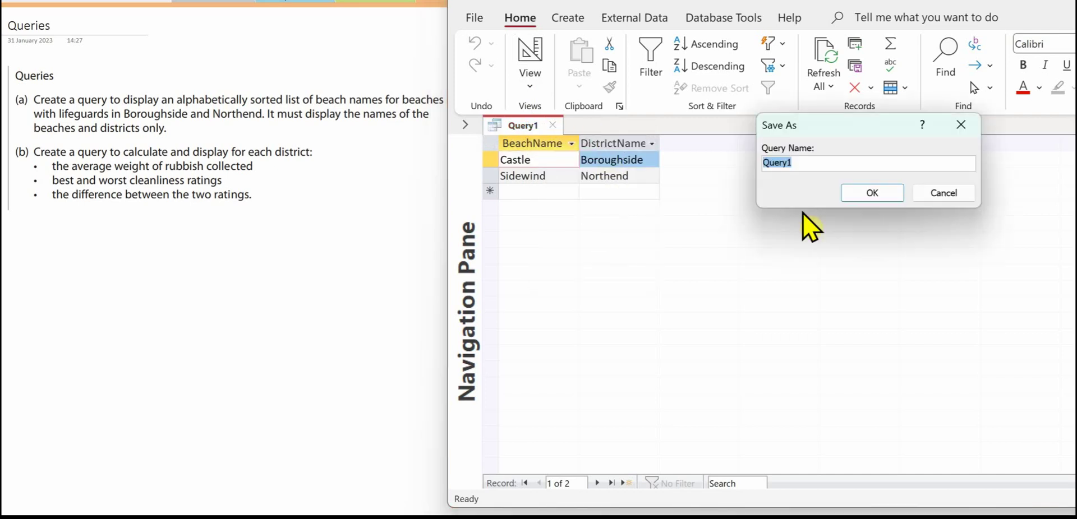
pyautogui.press('BackSpace')
pyautogui.write('qryBeaches')
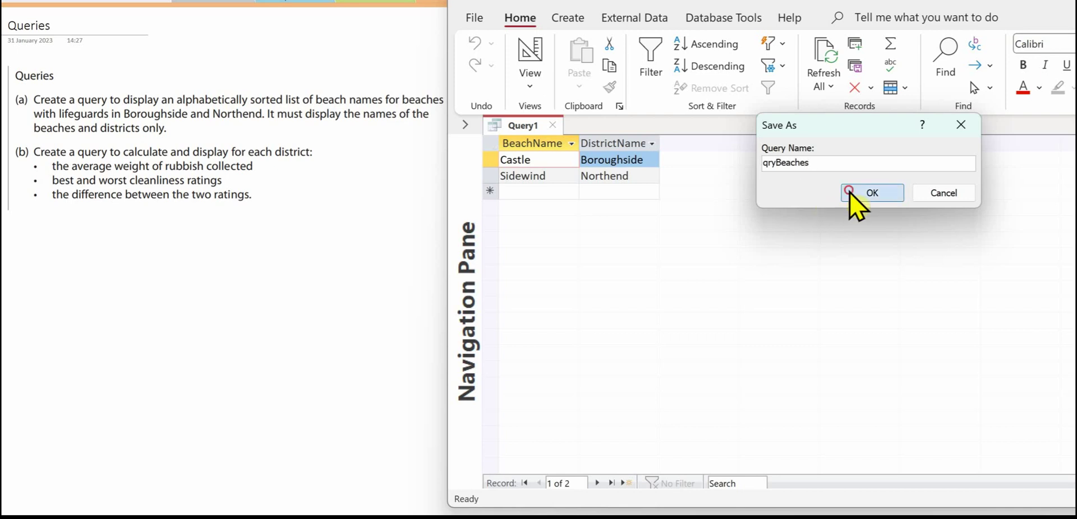
pyautogui.click(850, 193)
pyautogui.hotkey('ctrl', 'w')
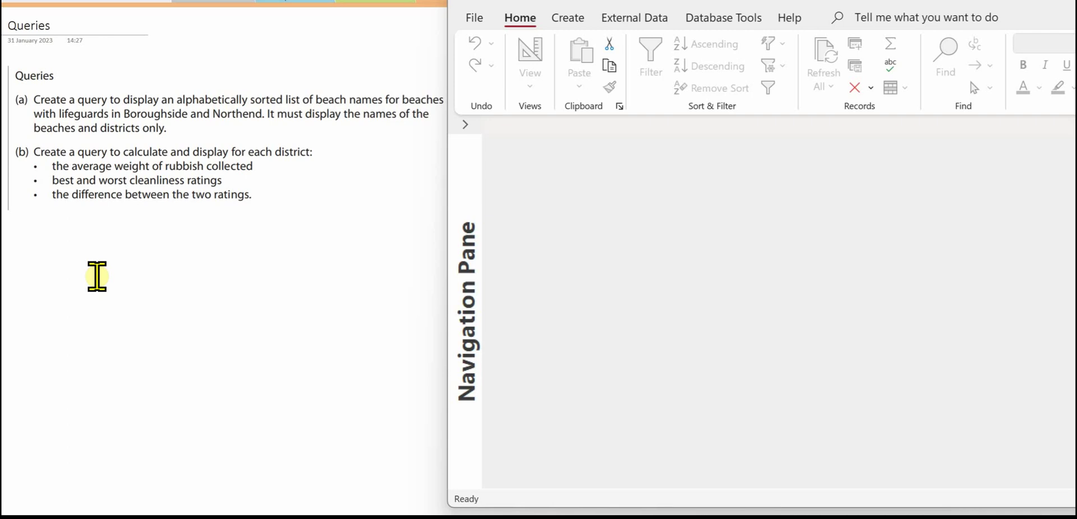
# Open a new query design with tblDistrict, tblBeach and tblReview, with tblBeach in the middle.
pyautogui.click(584, 257)
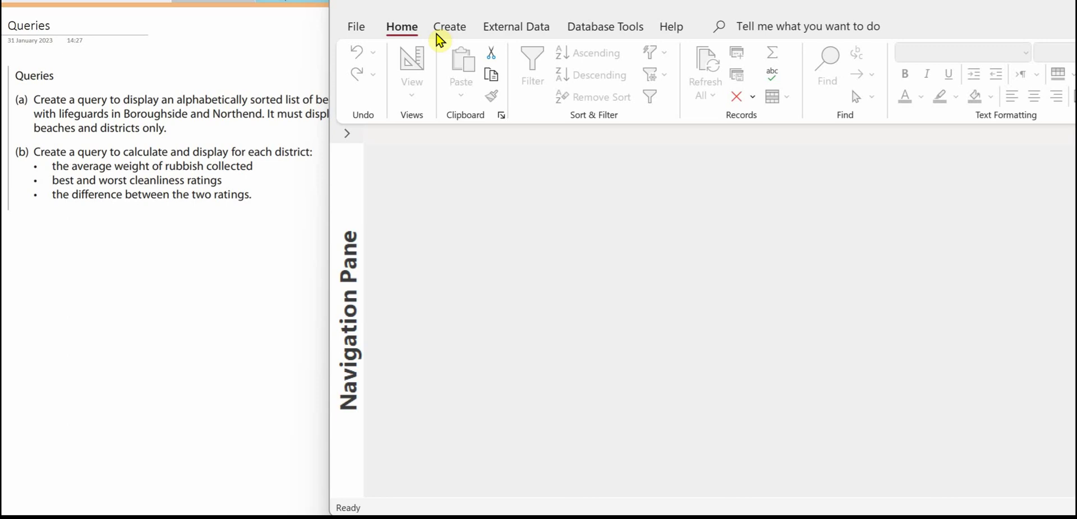
pyautogui.click(450, 26)
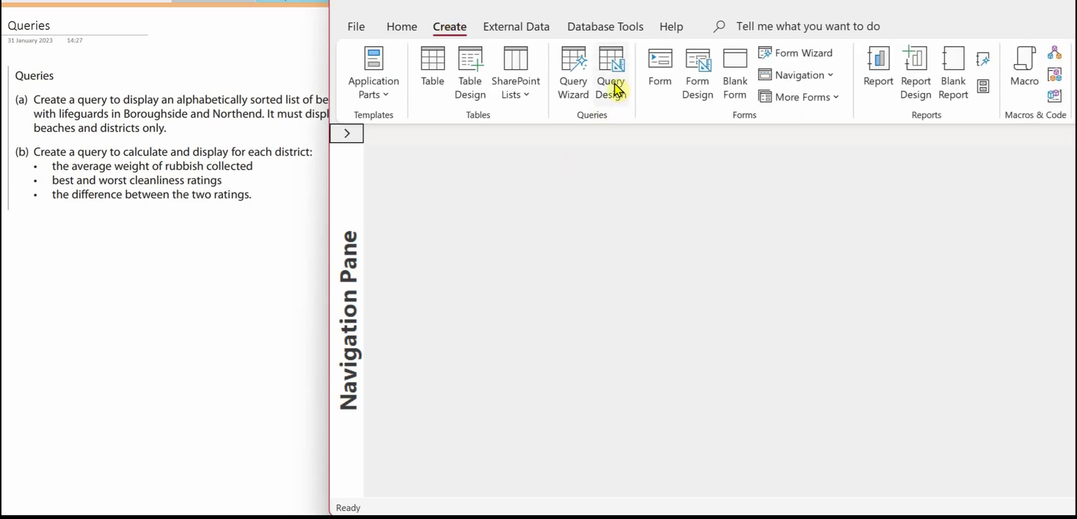
pyautogui.click(617, 90)
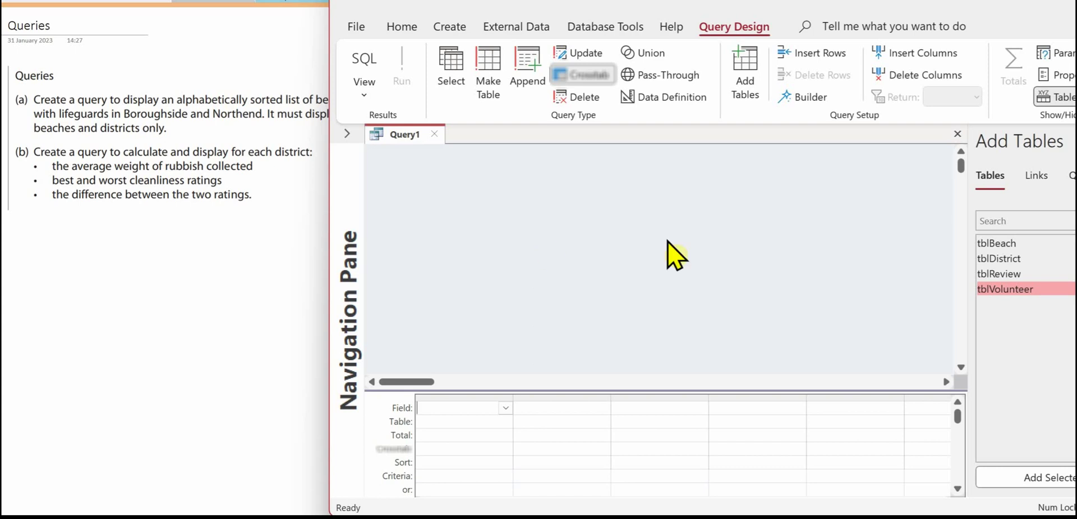
pyautogui.doubleClick(1001, 259)
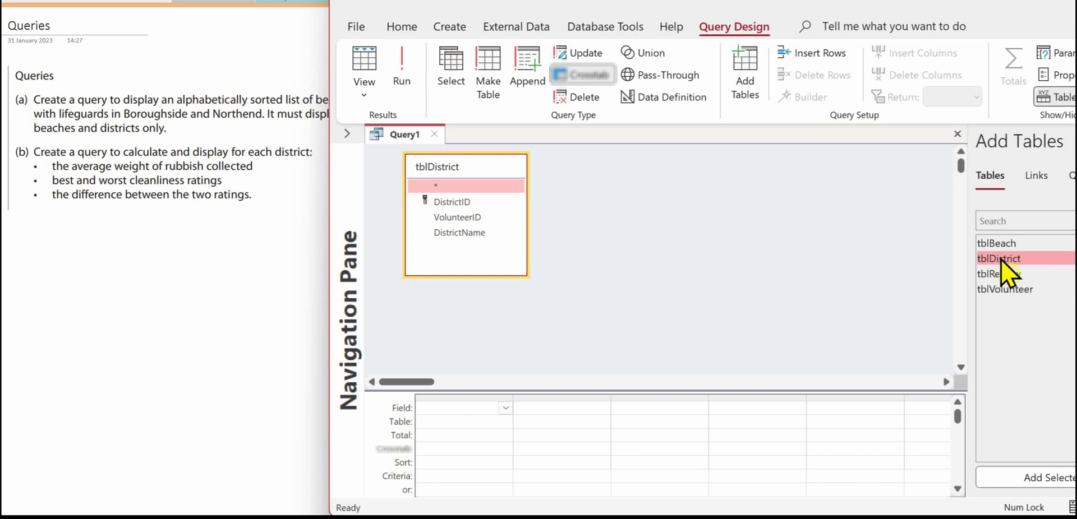
pyautogui.doubleClick(1006, 275)
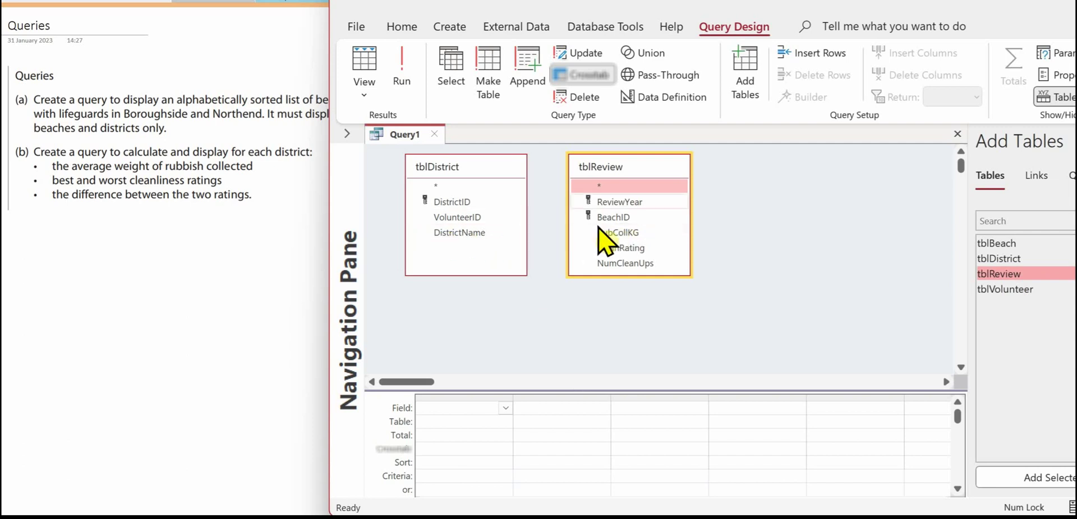
pyautogui.moveTo(621, 165); pyautogui.dragTo(784, 170)
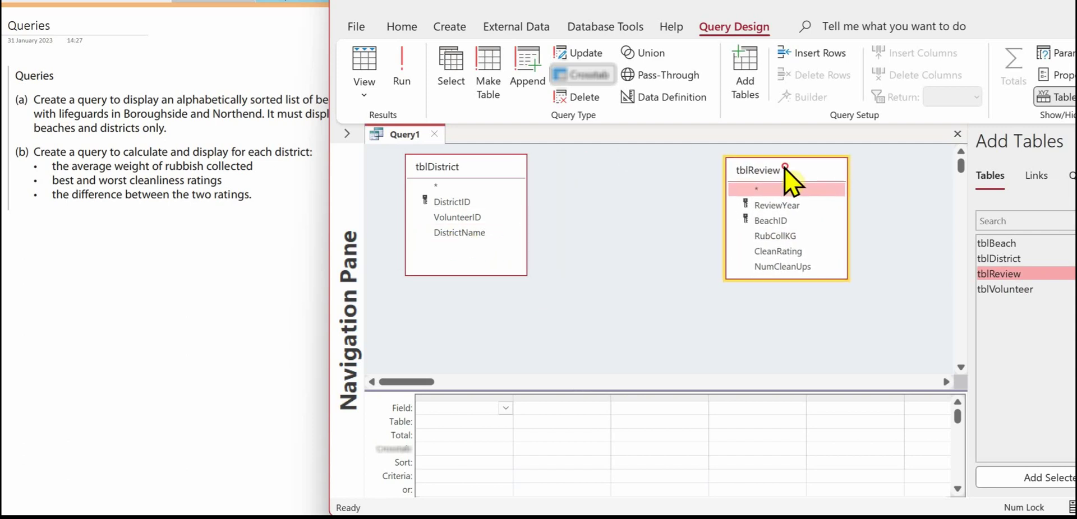
pyautogui.doubleClick(1006, 246)
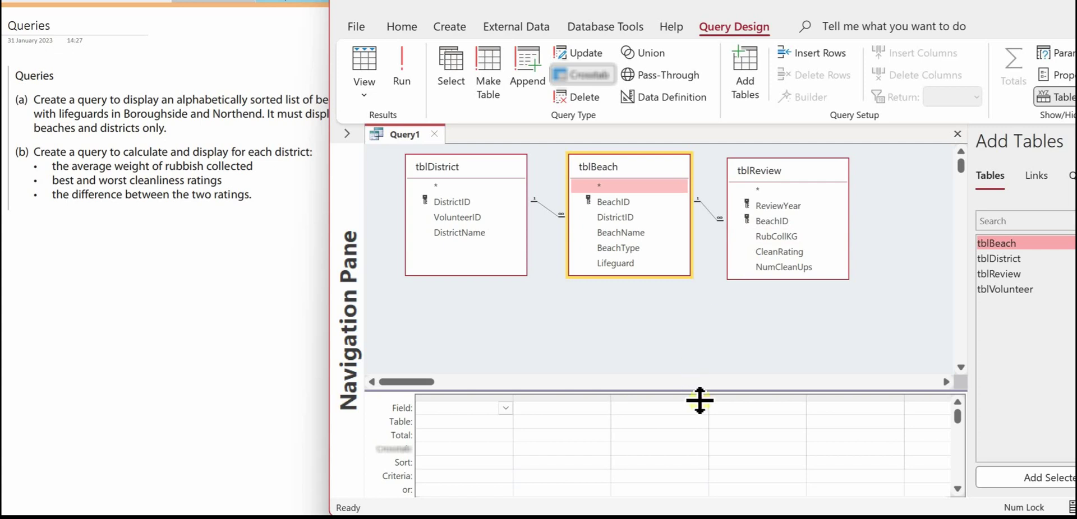
pyautogui.click(685, 390)
# Group by DistrictName and total RubCollKG from tblReview with Avg.
pyautogui.moveTo(685, 390); pyautogui.dragTo(533, 303)
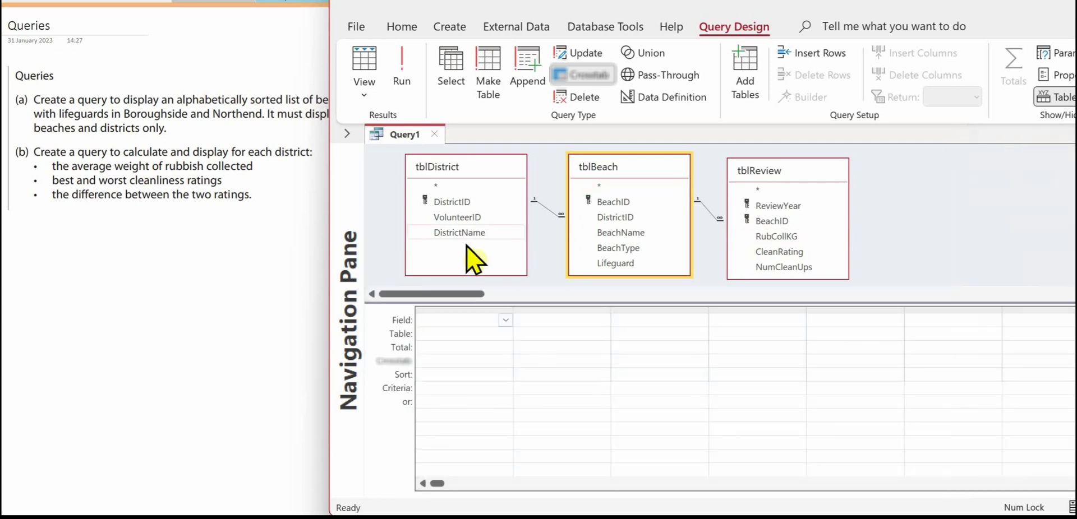
pyautogui.doubleClick(462, 233)
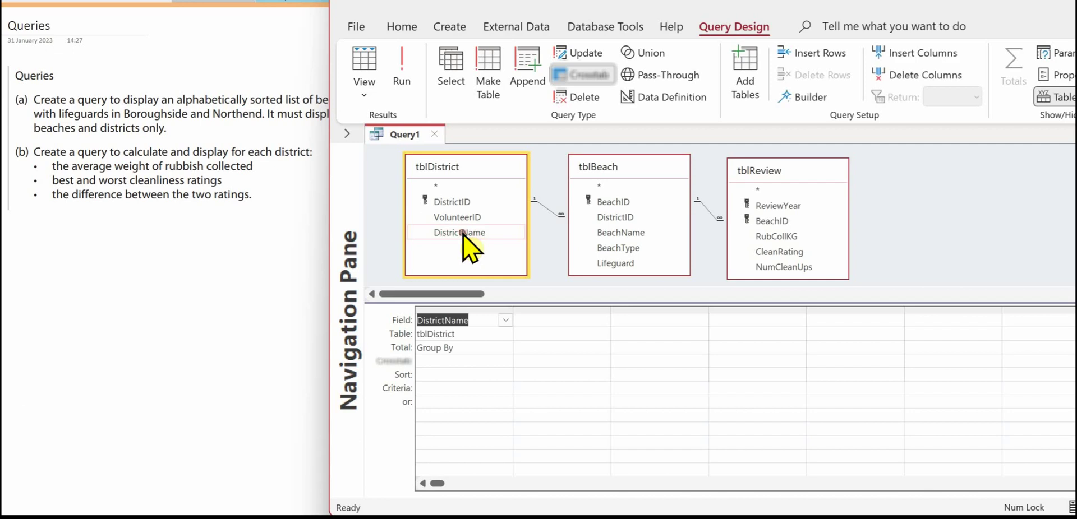
pyautogui.doubleClick(775, 236)
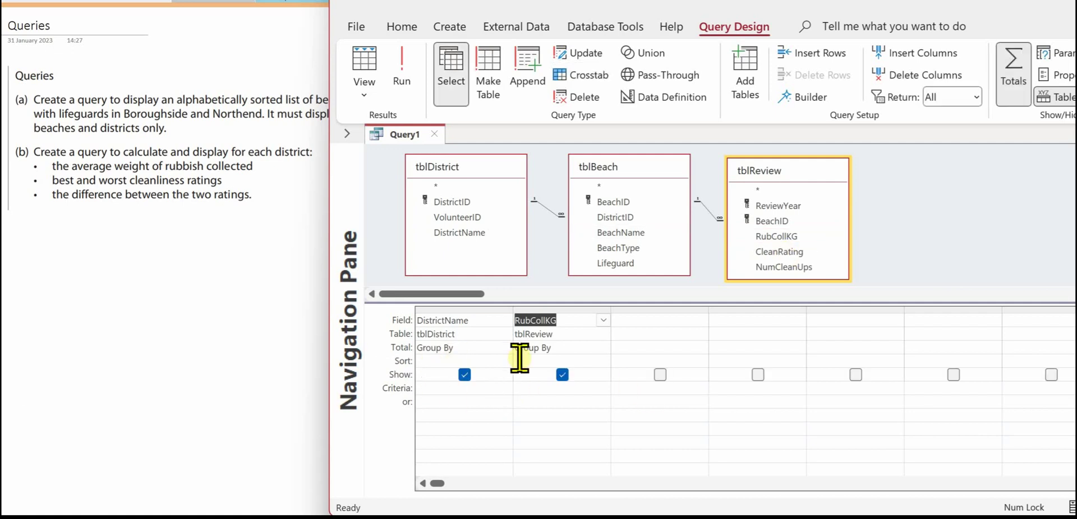
pyautogui.click(561, 351)
pyautogui.click(604, 347)
pyautogui.click(553, 389)
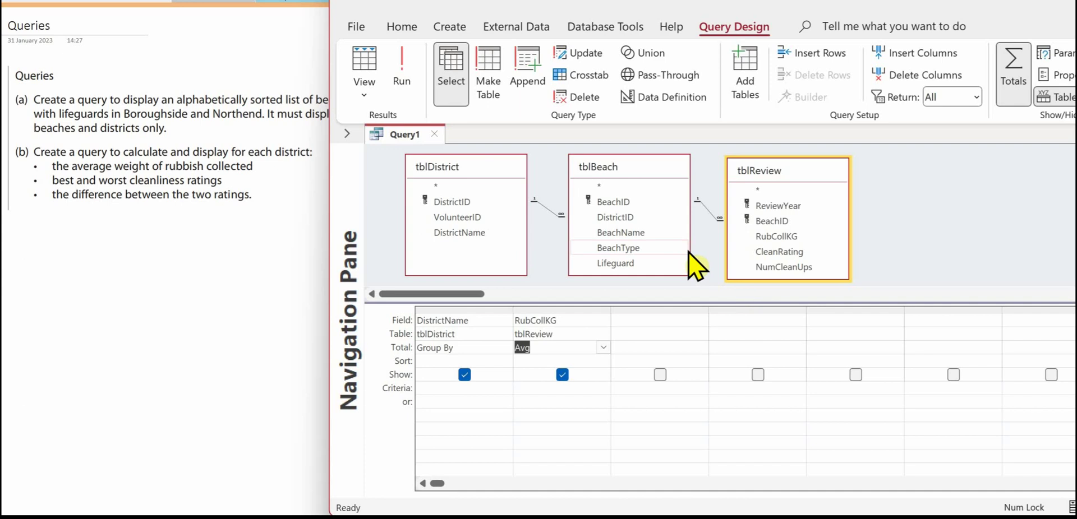
pyautogui.rightClick(665, 319)
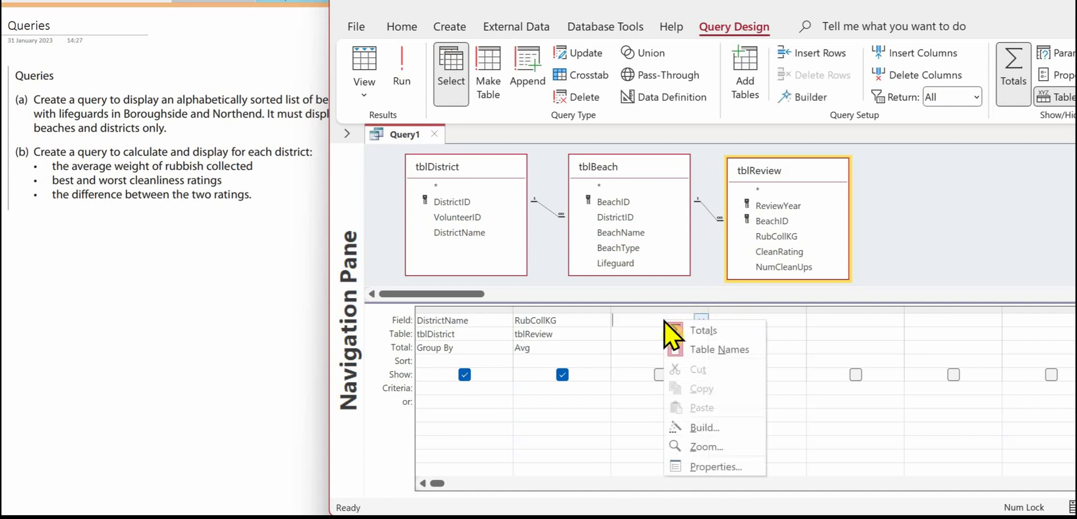
# Build a WorstCleanRating: [CleanRating] column in the third grid column, totalled with Max.
pyautogui.click(704, 429)
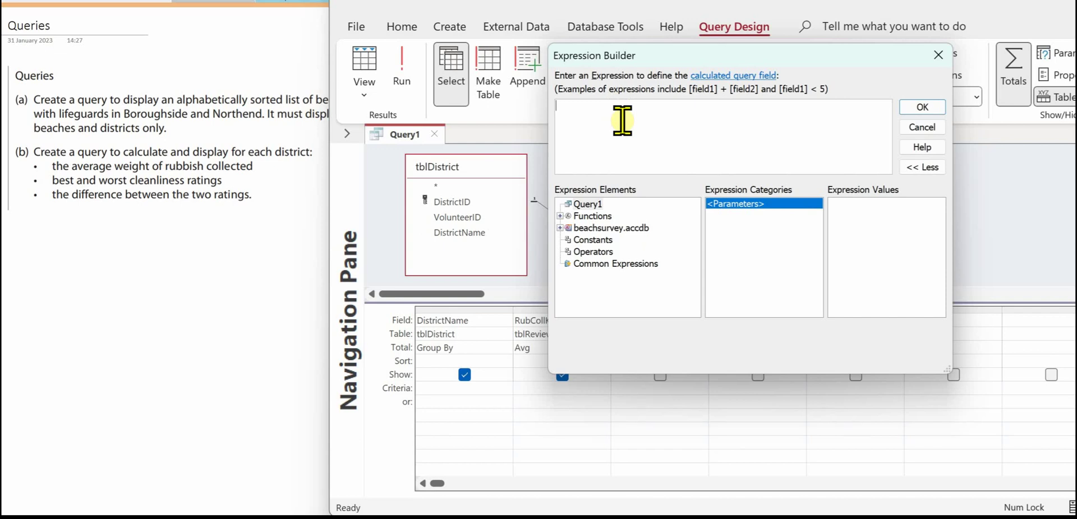
pyautogui.write('WorstC')
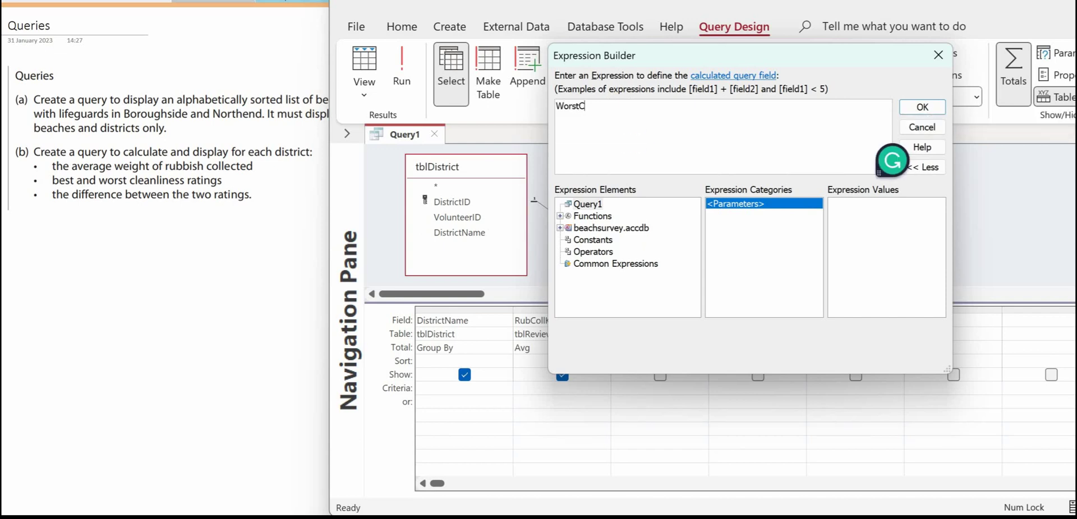
pyautogui.write('leanRating[CleanRating')
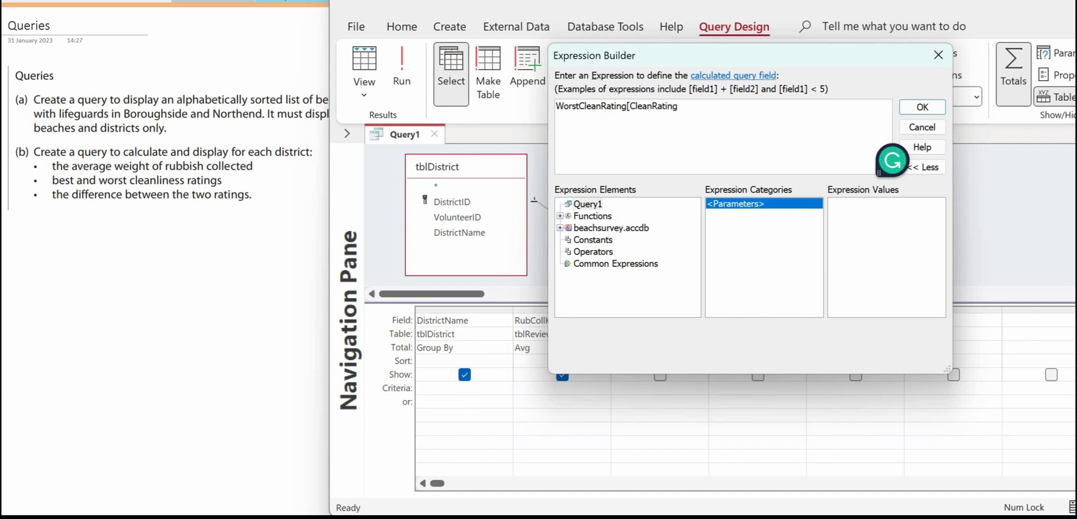
pyautogui.write(']')
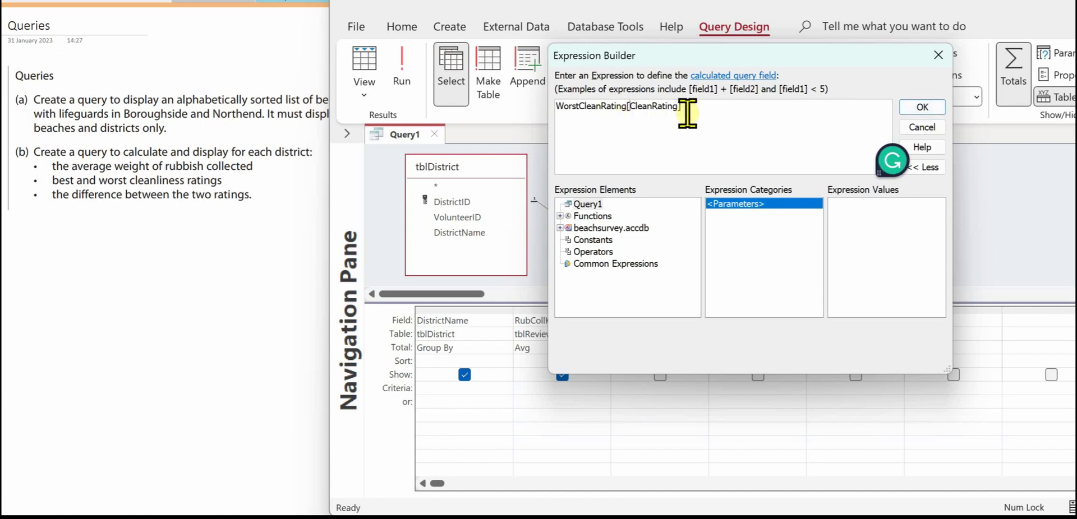
pyautogui.write(':')
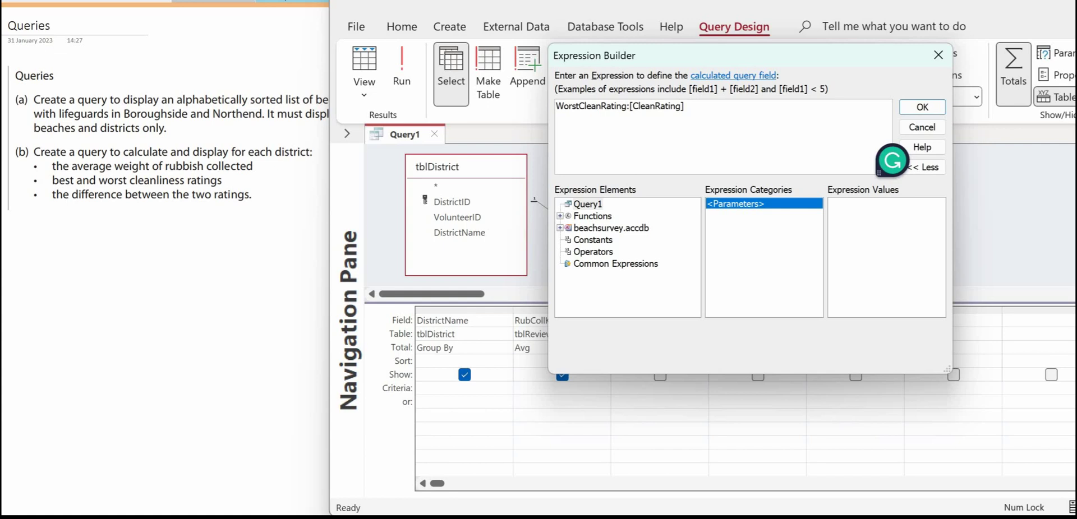
pyautogui.click(915, 106)
pyautogui.click(655, 349)
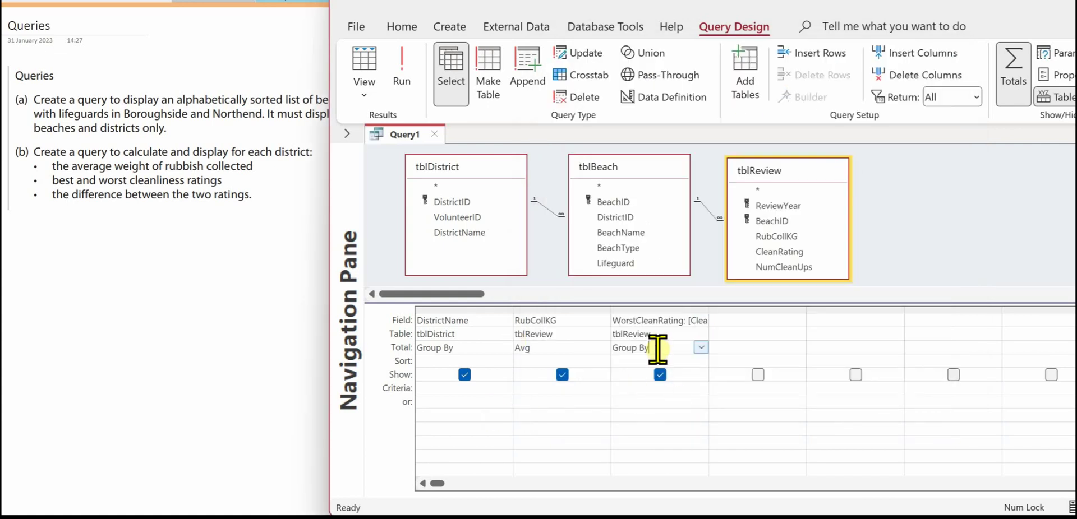
pyautogui.click(702, 348)
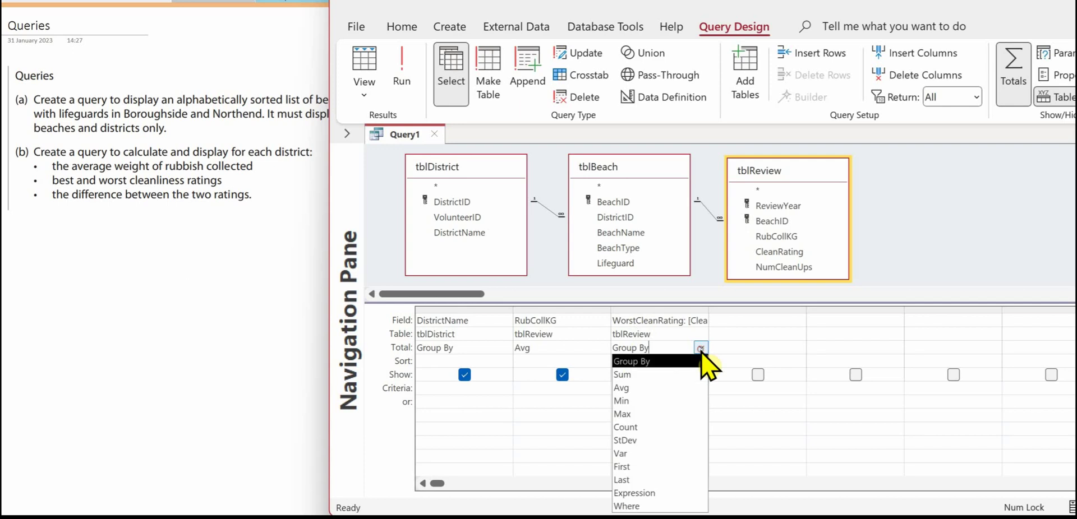
pyautogui.click(634, 416)
pyautogui.click(732, 322)
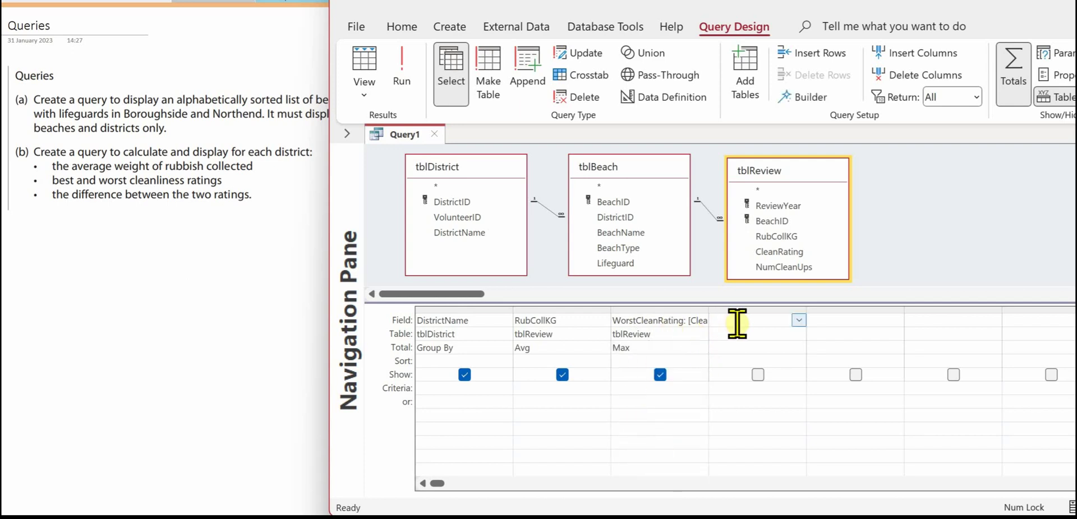
pyautogui.rightClick(737, 324)
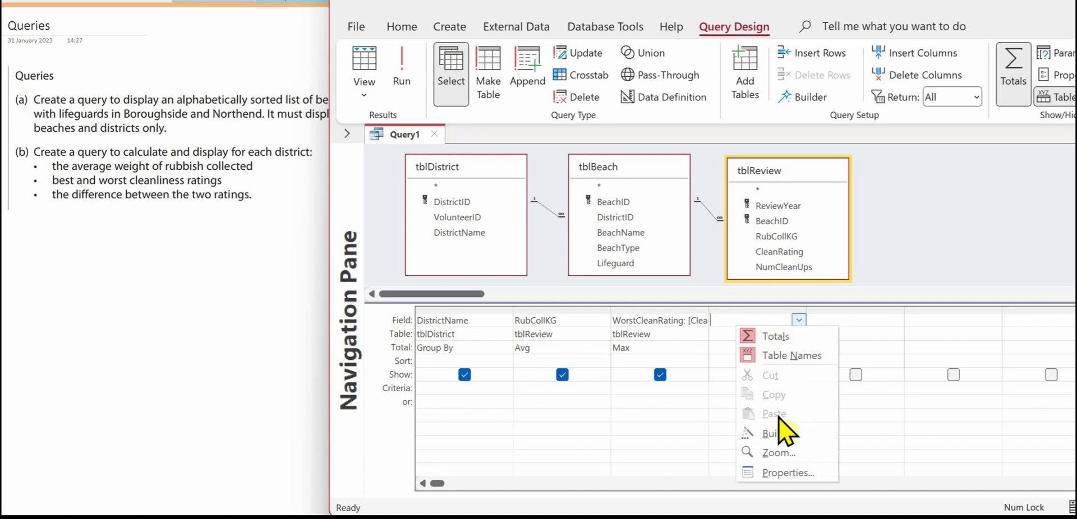
# Build a BestCleanRating: [CleanRating] column in the fourth grid column, totalled with Min.
pyautogui.click(777, 433)
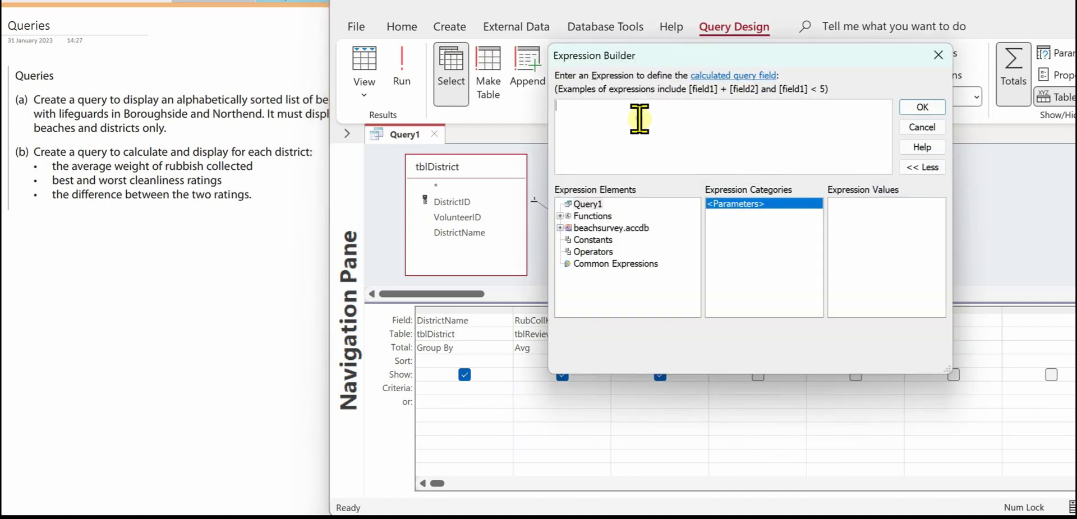
pyautogui.write('BestC')
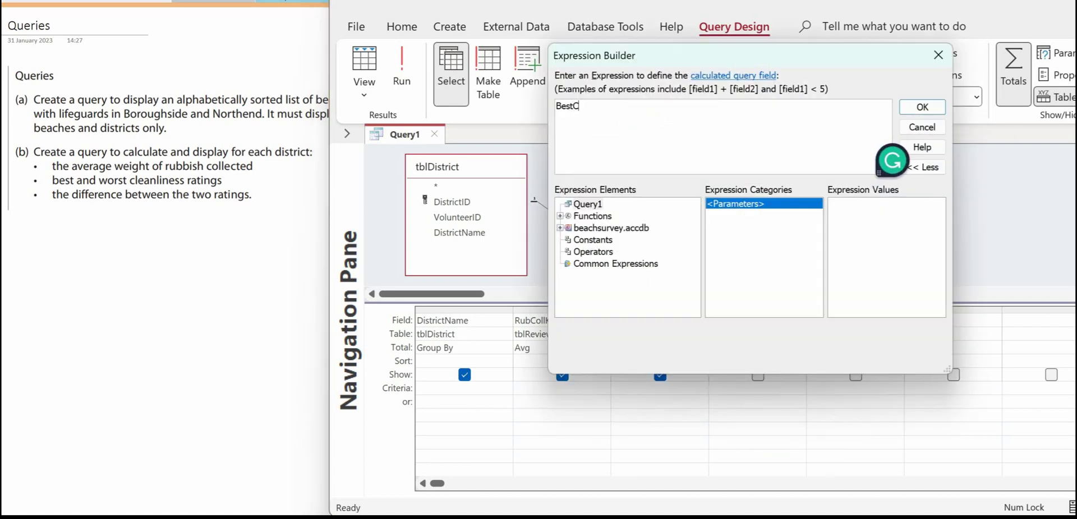
pyautogui.write('leanRating:[CleanRati')
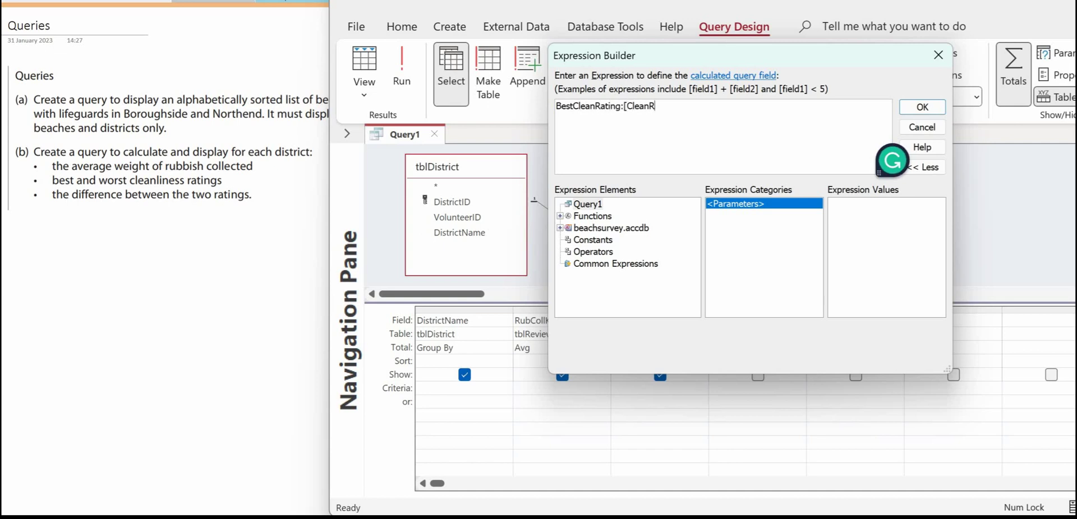
pyautogui.write('ng]')
pyautogui.click(923, 107)
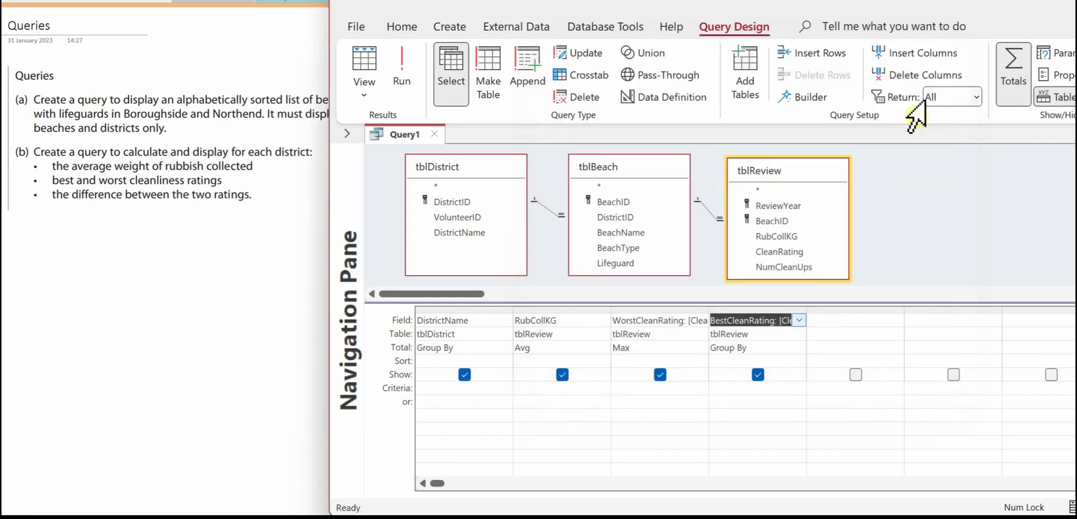
pyautogui.click(752, 352)
pyautogui.click(799, 349)
pyautogui.click(736, 403)
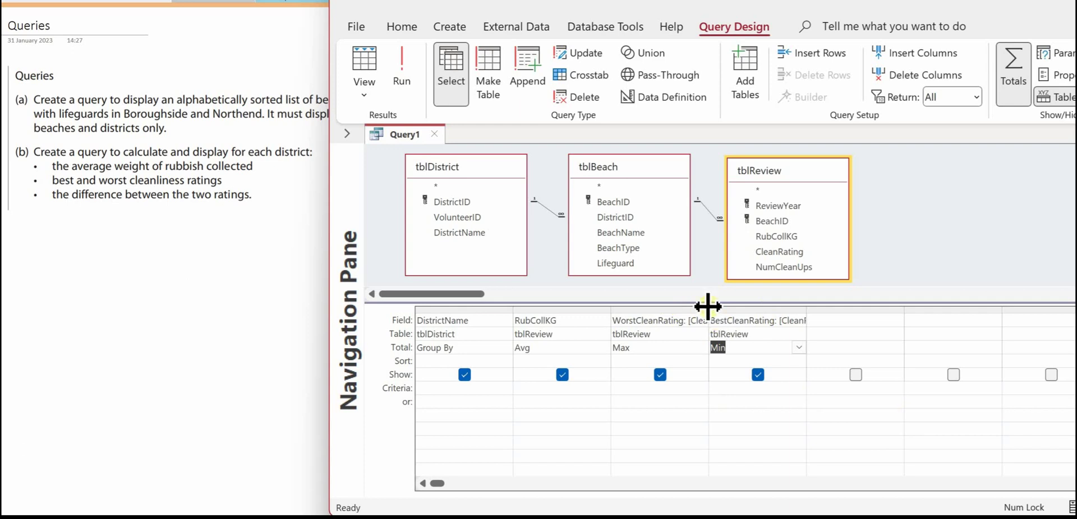
# Widen the WorstCleanRating, BestCleanRating and empty fifth grid columns.
pyautogui.moveTo(708, 306); pyautogui.dragTo(744, 306)
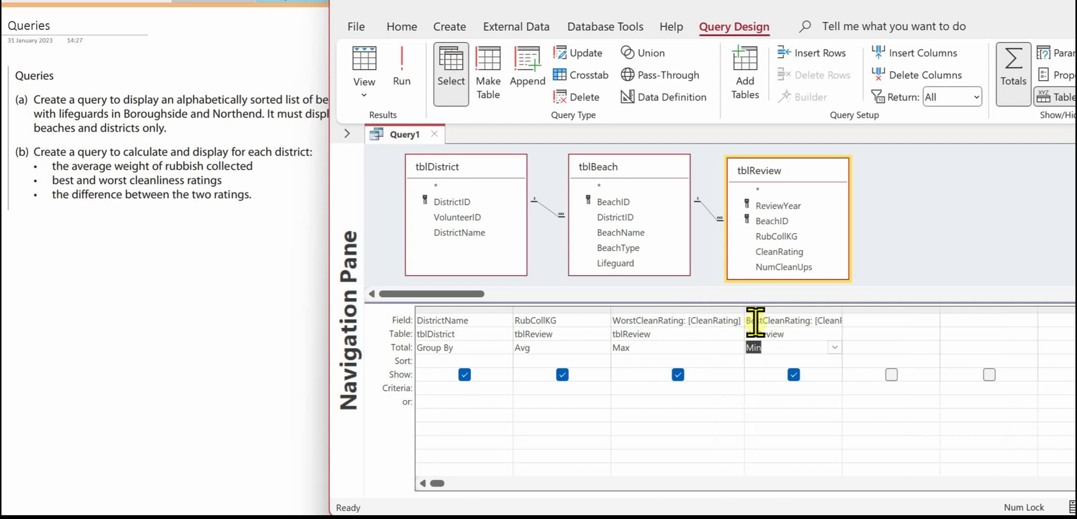
pyautogui.moveTo(842, 308); pyautogui.dragTo(881, 308)
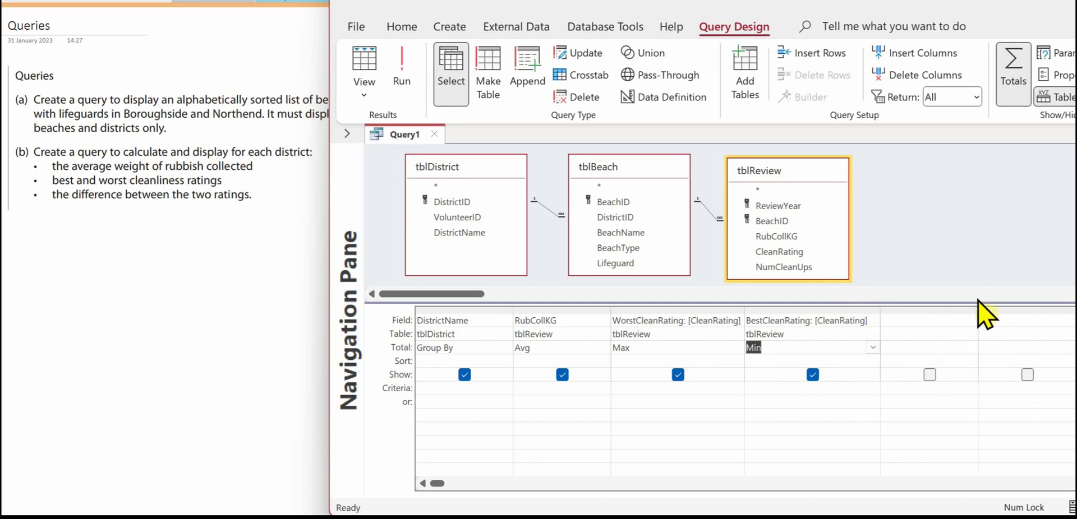
pyautogui.moveTo(979, 307); pyautogui.dragTo(1055, 314)
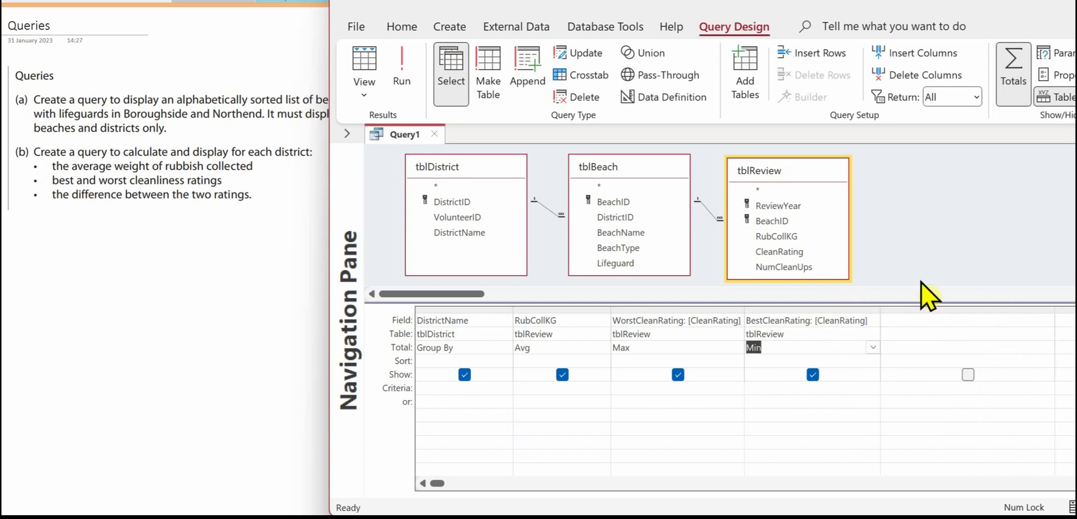
pyautogui.rightClick(946, 317)
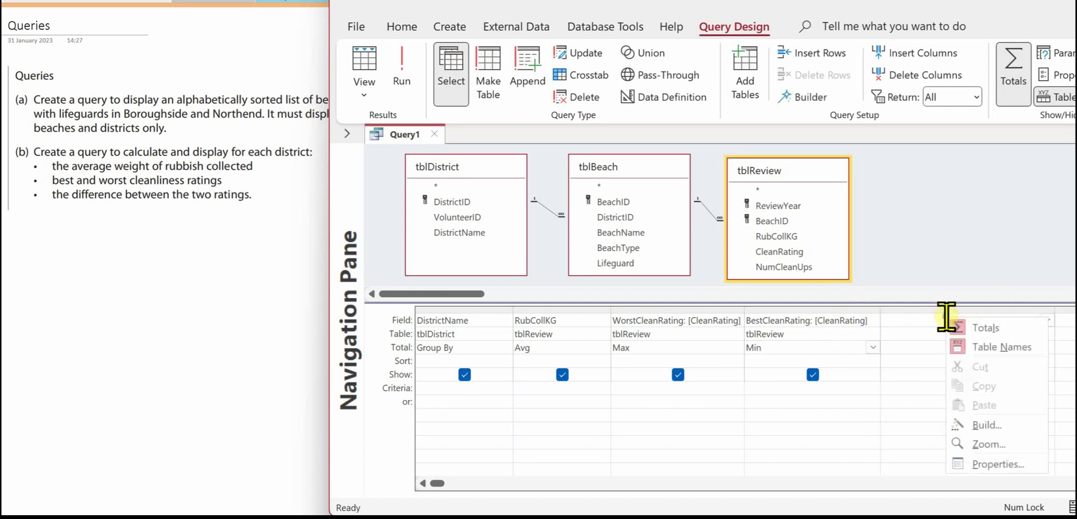
# Enter CleanRatingDiff: WorstCleanRating-BestCleanRating in the Expression Builder for the fifth column.
pyautogui.click(994, 426)
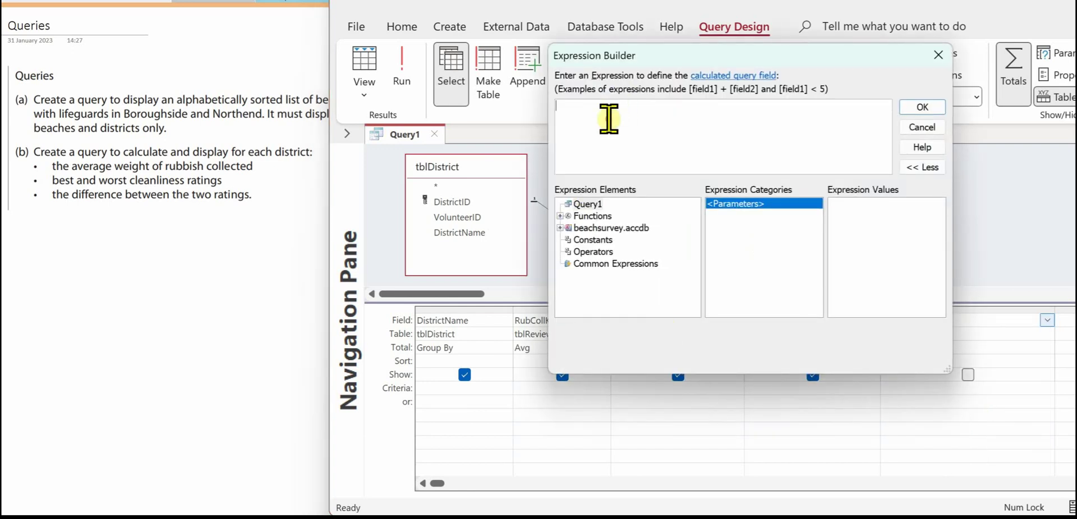
pyautogui.write('Clea')
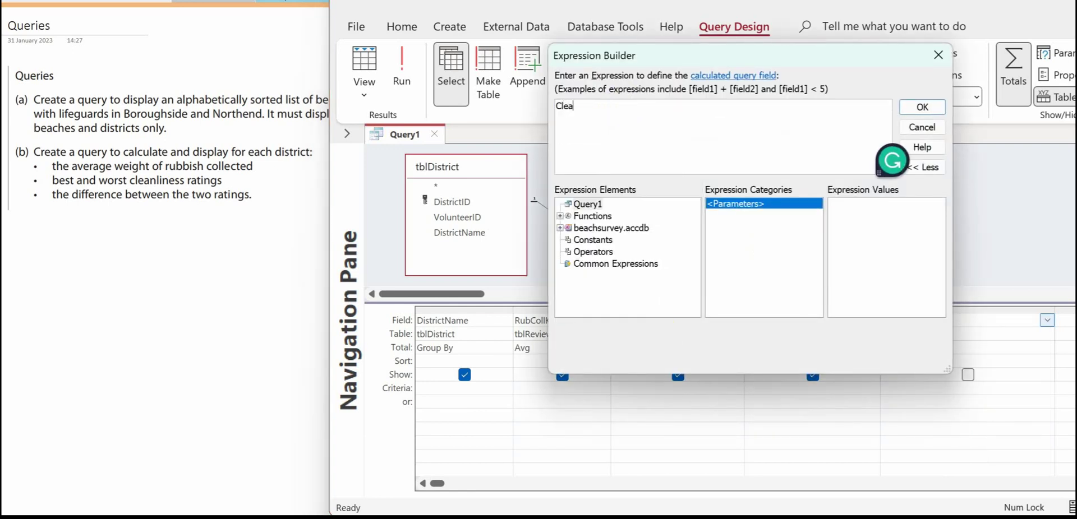
pyautogui.write('nRatingDiff:')
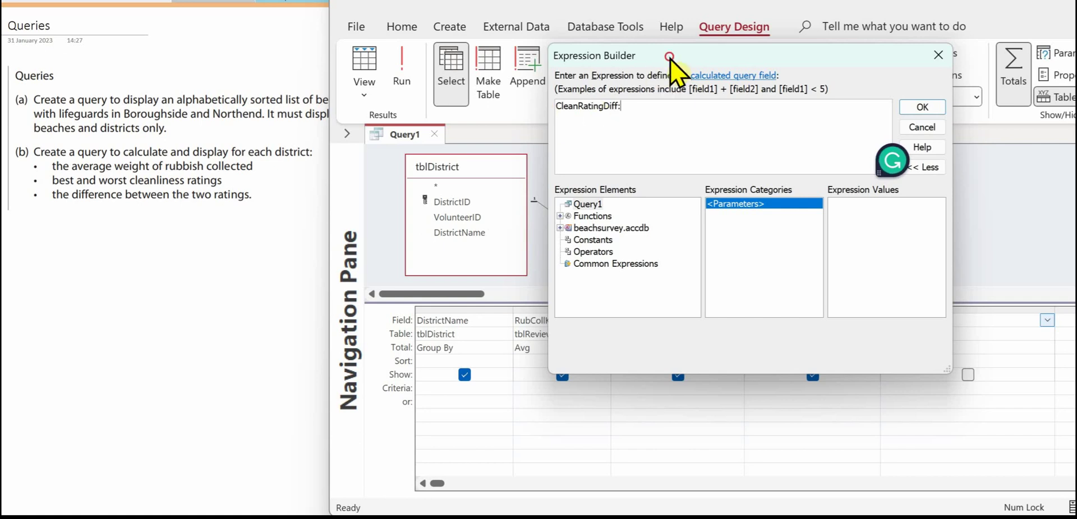
pyautogui.moveTo(670, 58); pyautogui.dragTo(666, 425)
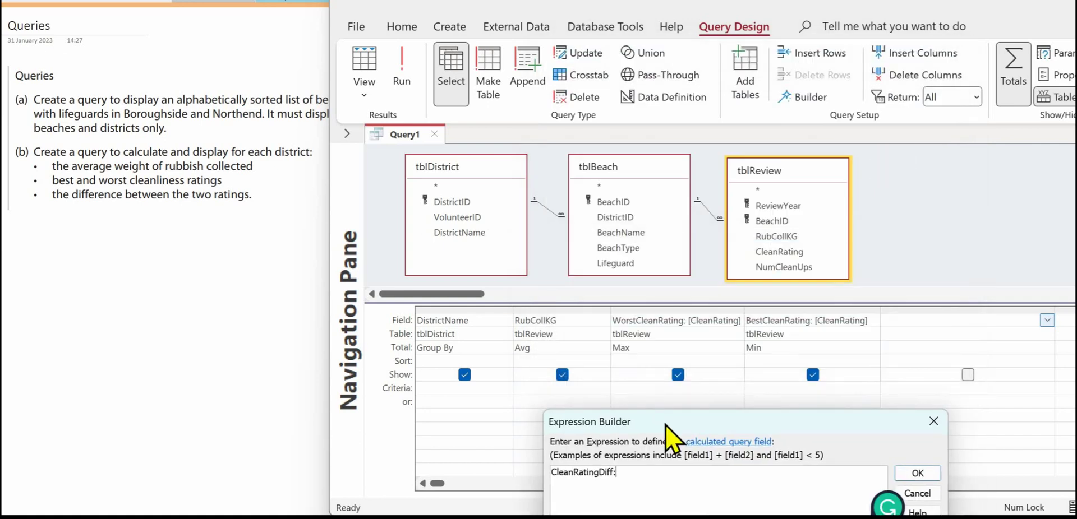
pyautogui.moveTo(666, 423); pyautogui.dragTo(603, 140)
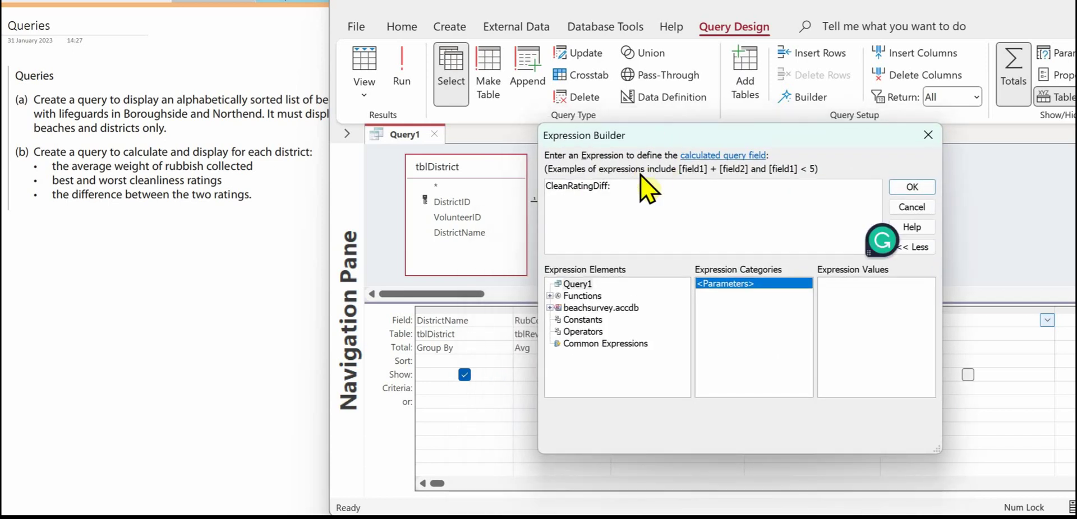
pyautogui.write('WorstCleanRating-BestCleanRating')
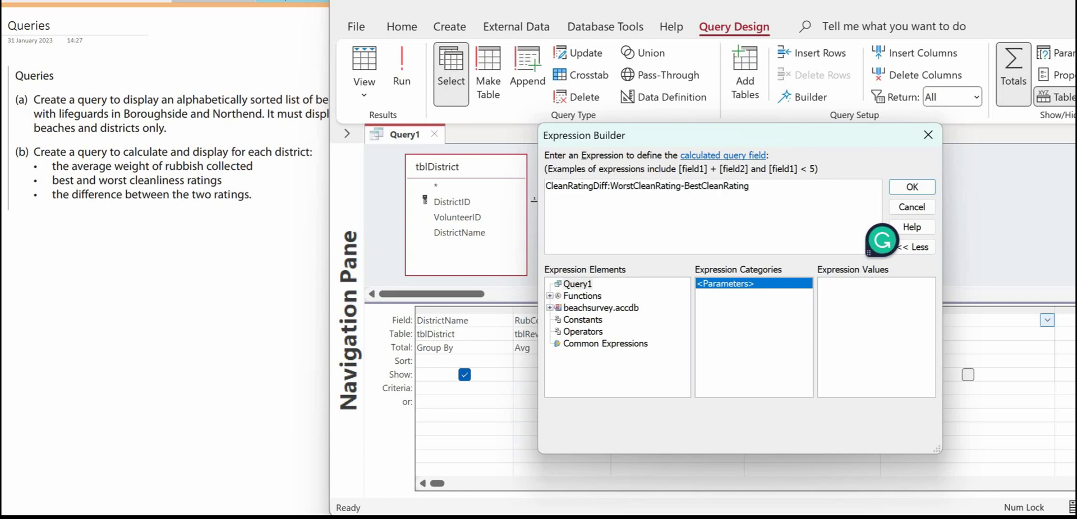
pyautogui.click(915, 188)
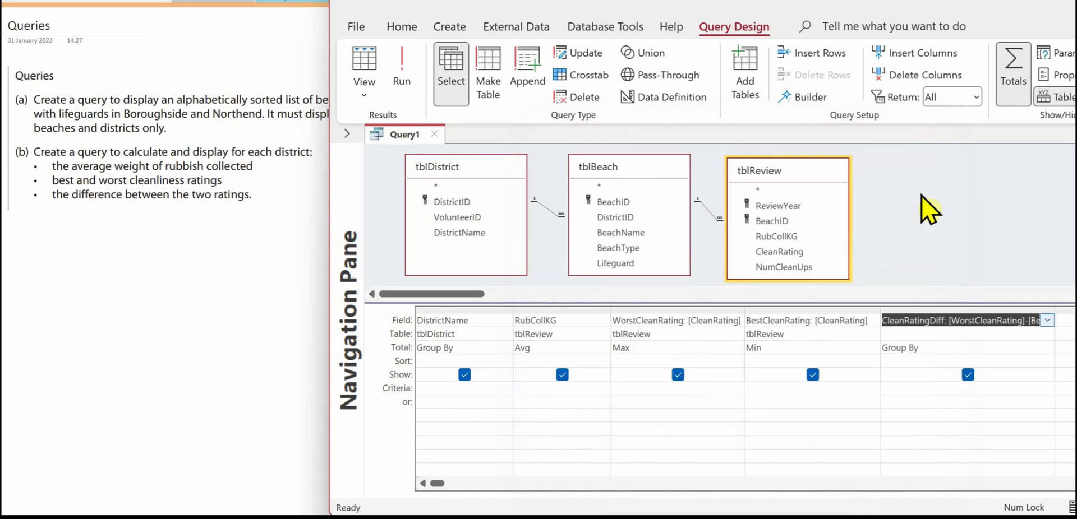
# Change CleanRatingDiff's Total from Group By to Expression, then run the district summary query.
pyautogui.click(933, 350)
pyautogui.click(1047, 348)
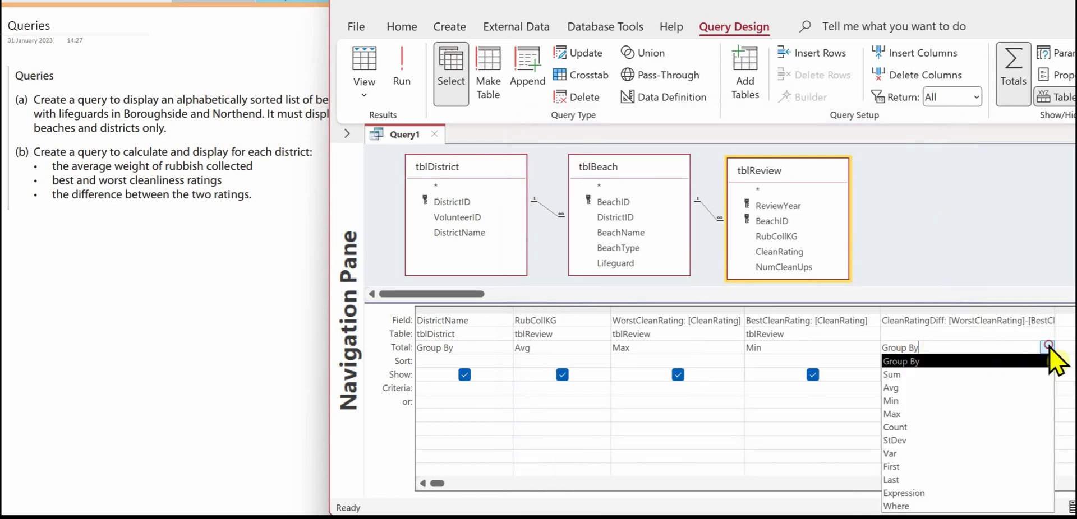
pyautogui.click(918, 493)
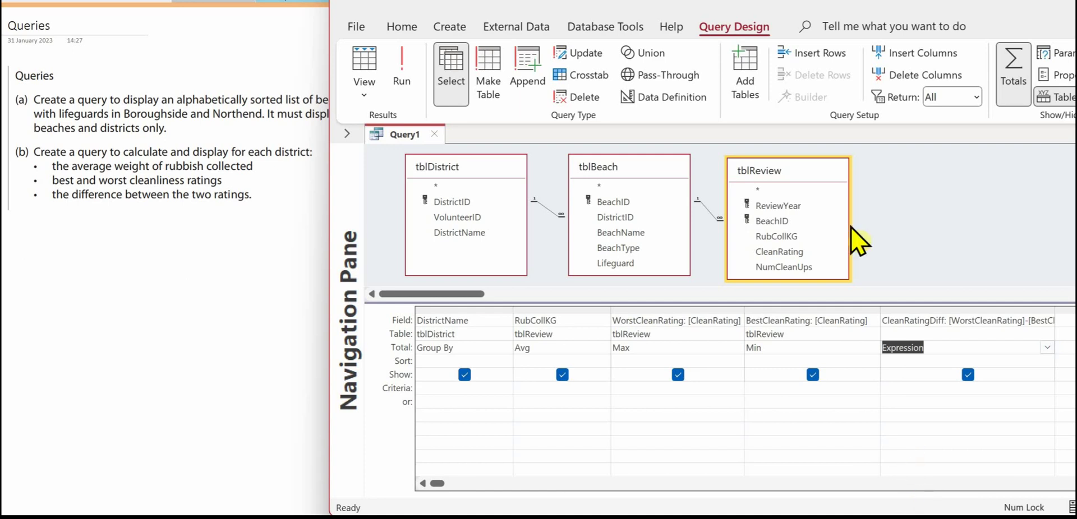
pyautogui.click(399, 66)
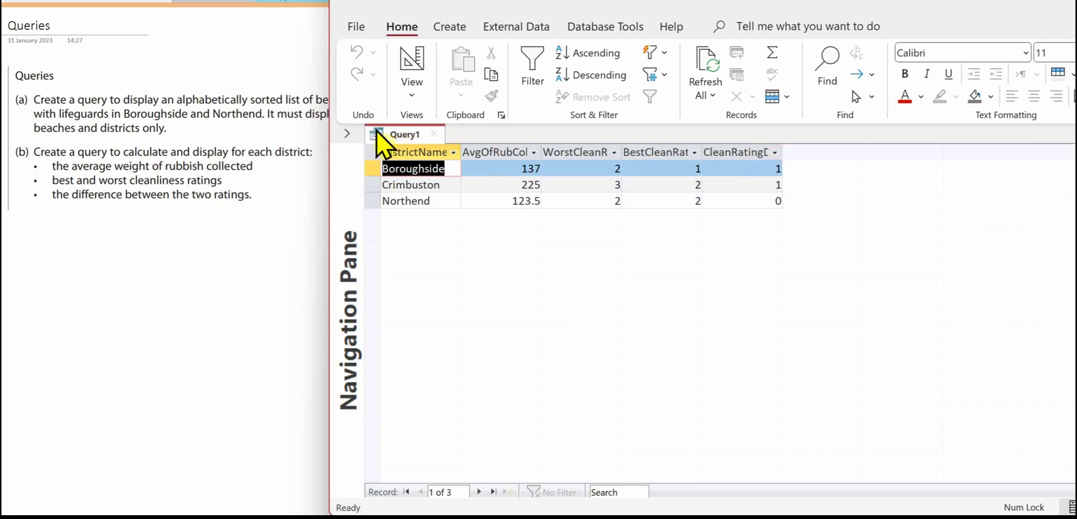
# Bring up the shortcut menu on the Query1 tab while viewing the district results.
pyautogui.rightClick(415, 138)
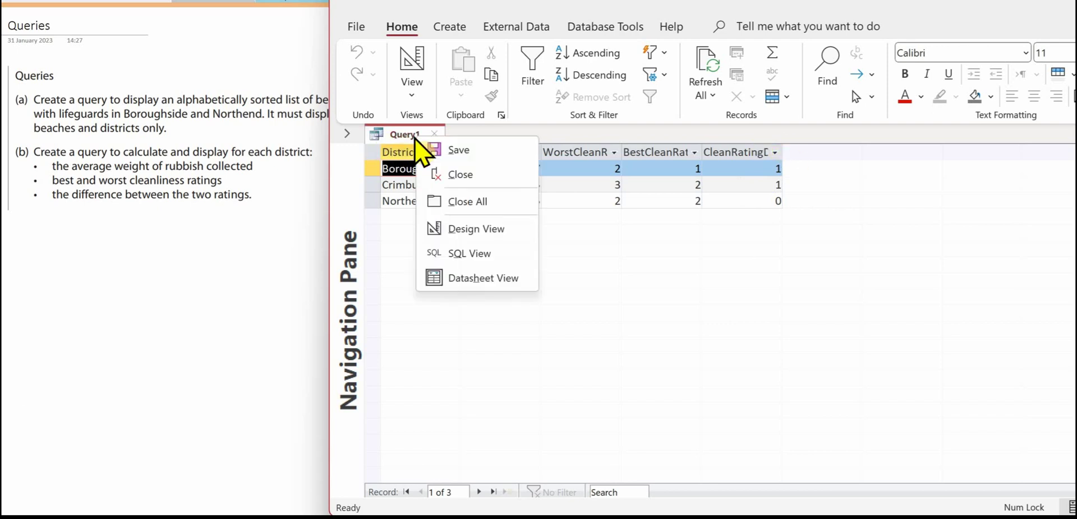
# Save the district statistics query under the name qryBeachStats.
pyautogui.click(469, 150)
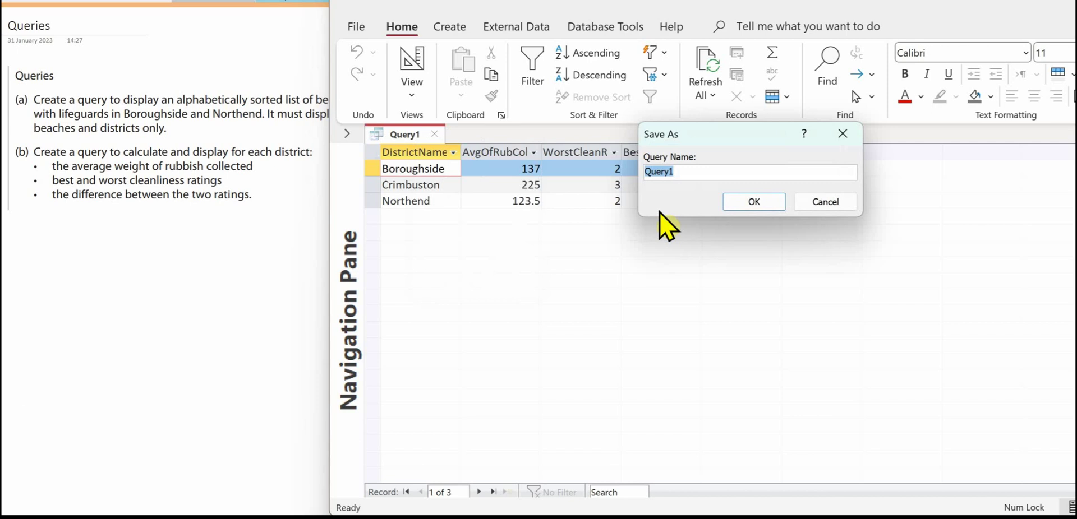
pyautogui.write('qryBeachStats')
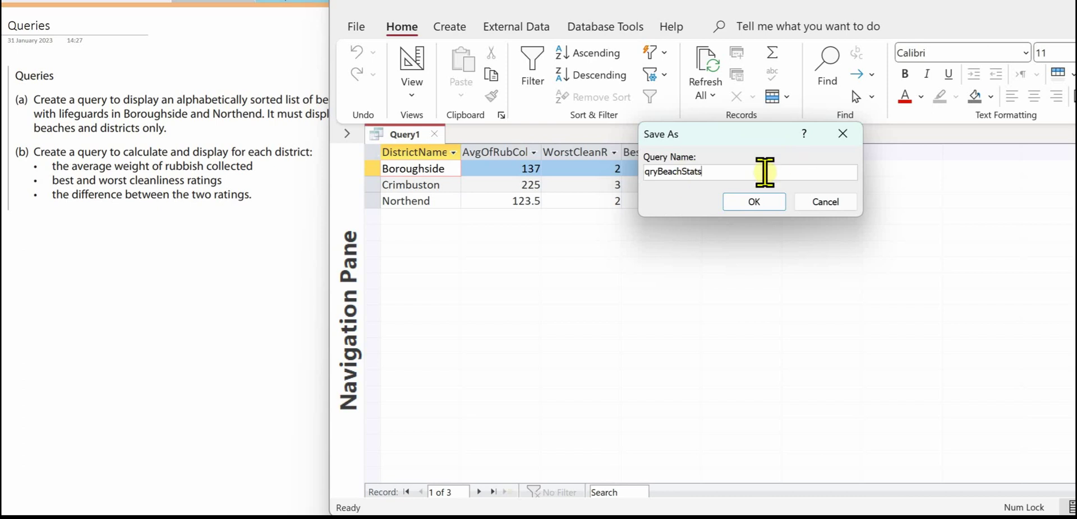
pyautogui.click(751, 201)
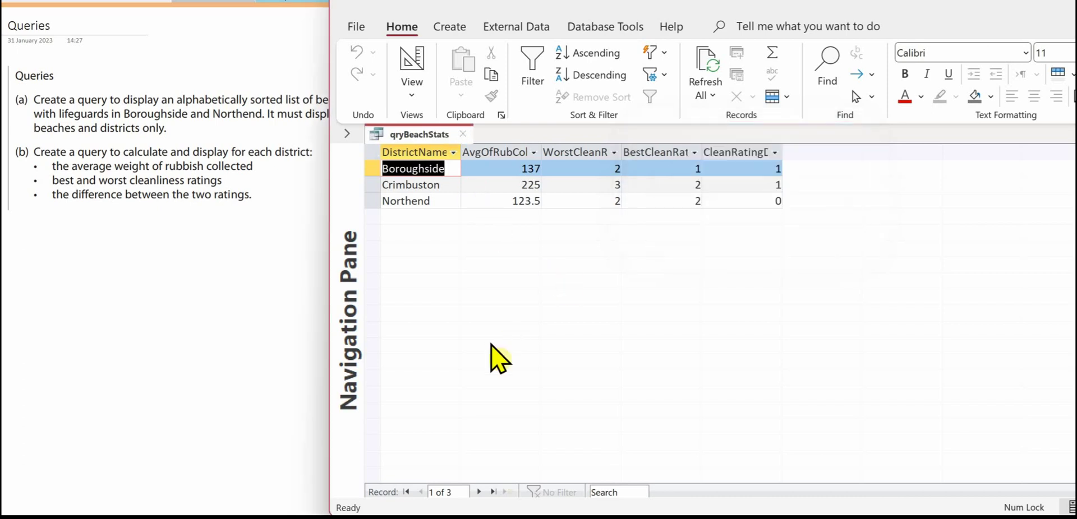